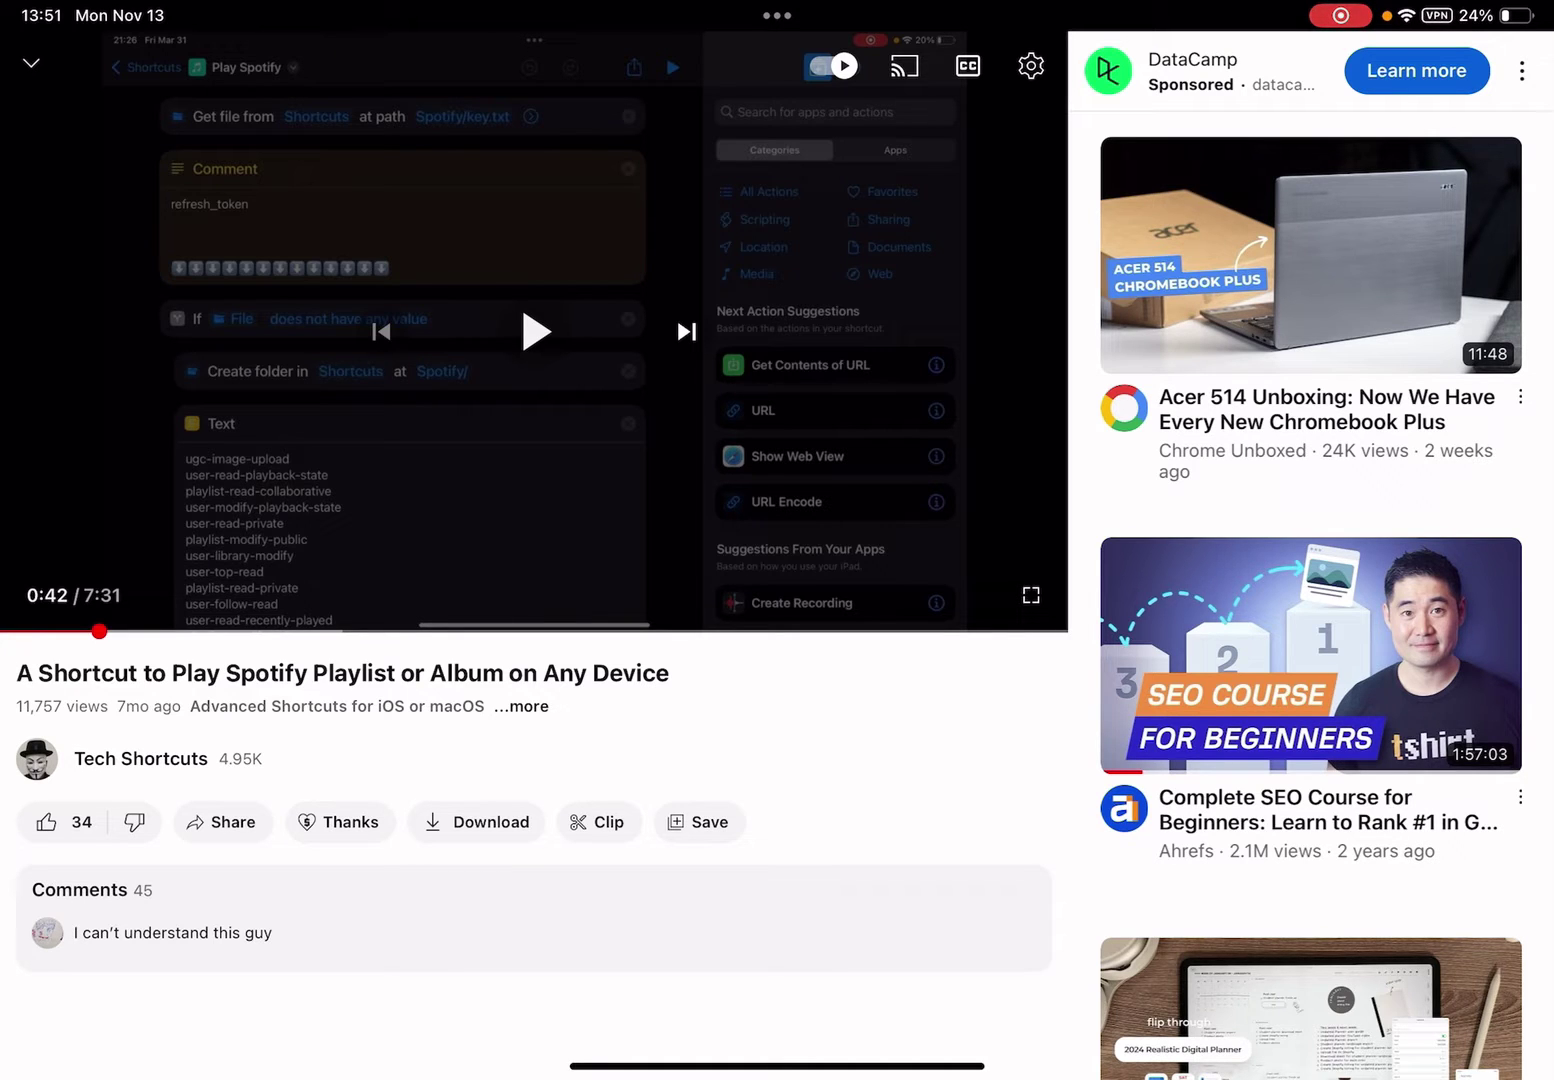
- Leave the paused YouTube tutorial for the home screen
{"action": "left_click_drag", "start_coordinate": [778, 1065], "coordinate": [821, 473]}
- Review the playlist URL and Spotify User ID fields in Play a Spotify Playlist
{"action": "left_click", "coordinate": [1085, 978]}
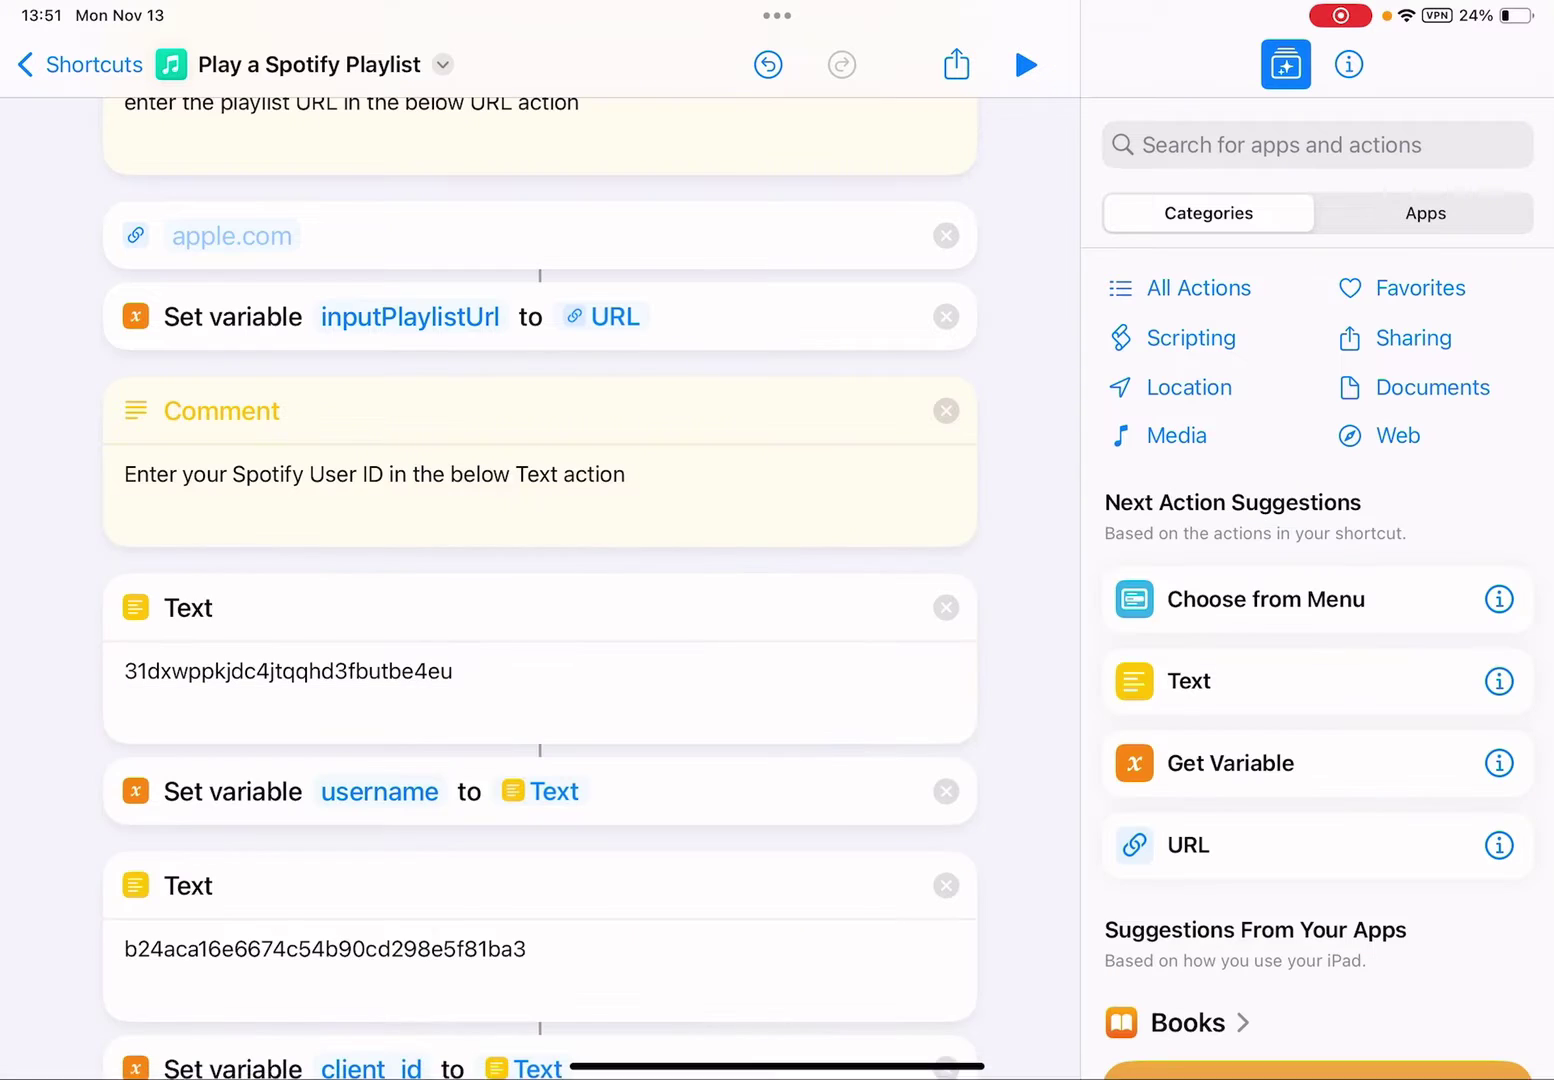
{"action": "scroll", "coordinate": [541, 582], "scroll_direction": "up", "scroll_amount": 5}
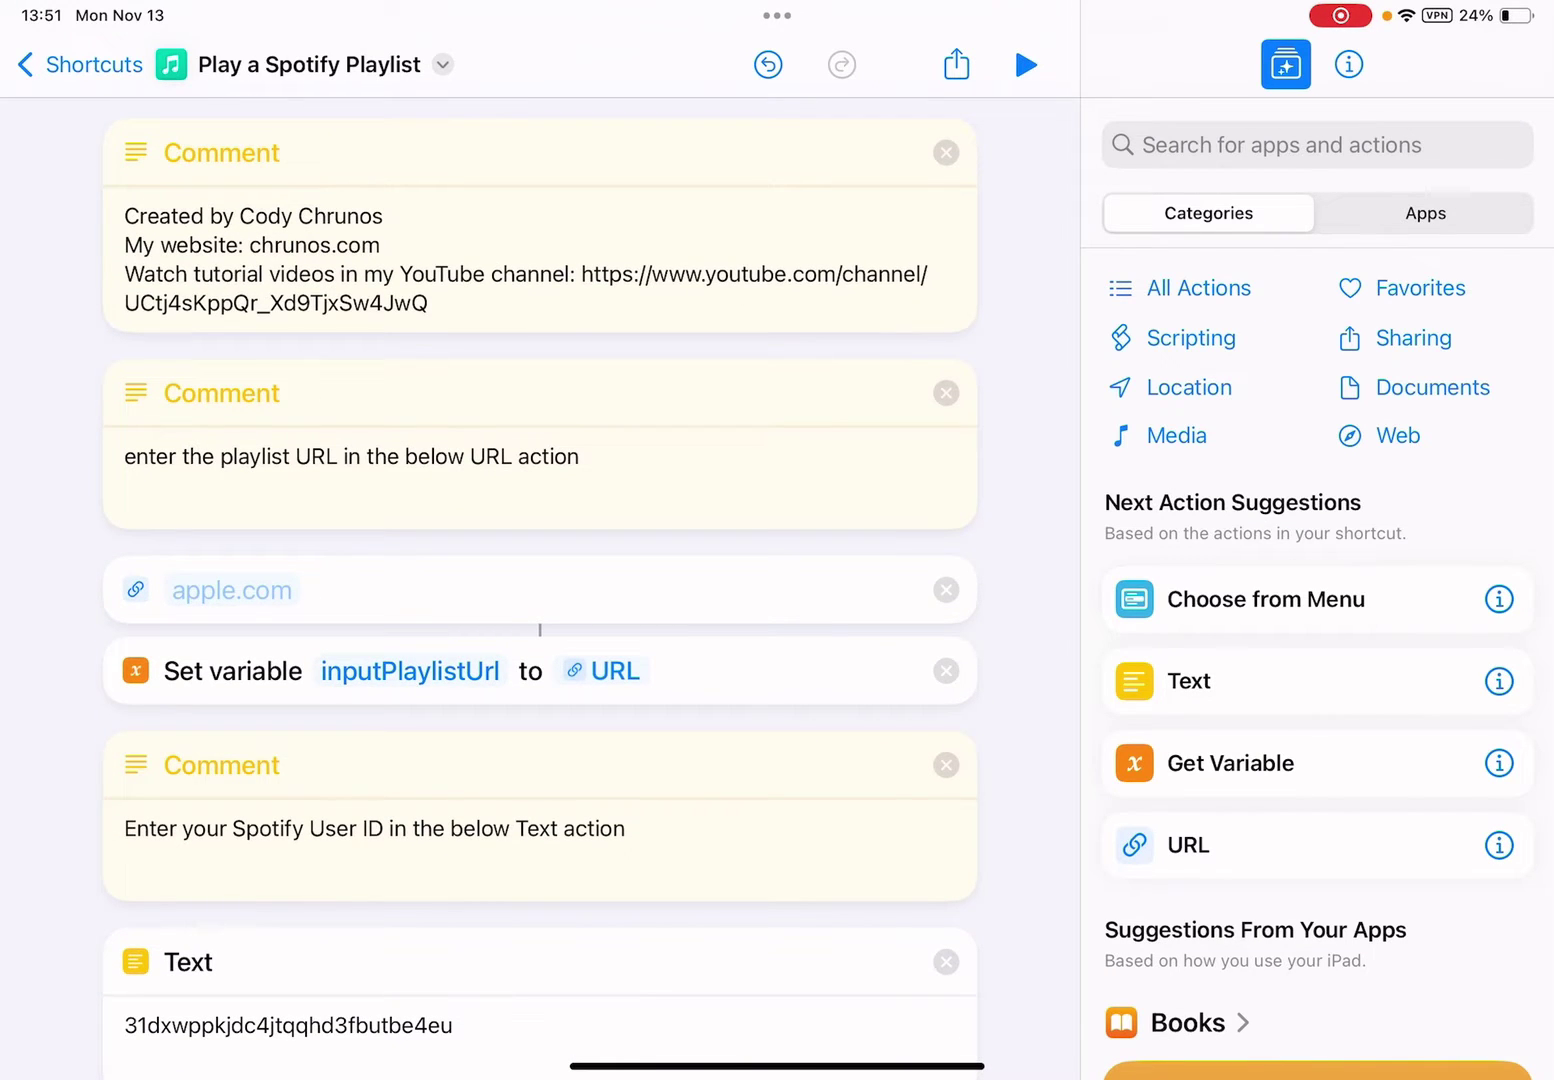
{"action": "scroll", "coordinate": [541, 589], "scroll_direction": "down", "scroll_amount": 2}
{"action": "scroll", "coordinate": [541, 589], "scroll_direction": "down", "scroll_amount": 3}
{"action": "scroll", "coordinate": [540, 589], "scroll_direction": "up", "scroll_amount": 2}
{"action": "scroll", "coordinate": [540, 589], "scroll_direction": "down", "scroll_amount": 2}
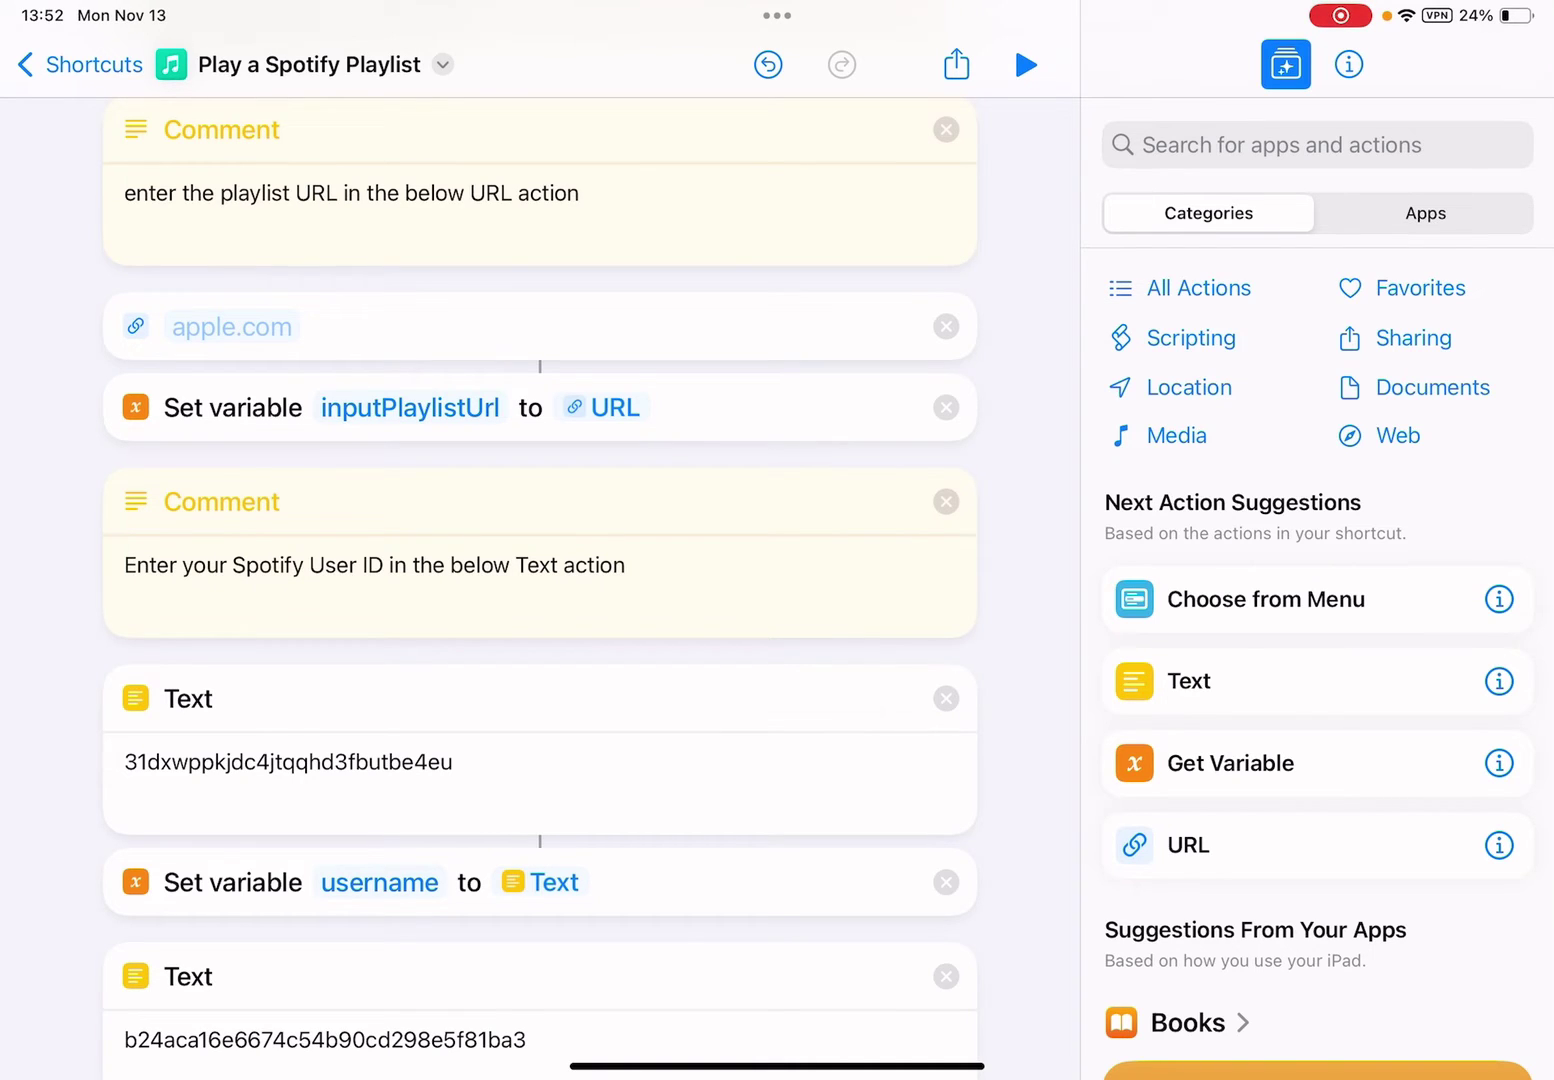
{"action": "left_click", "coordinate": [230, 327]}
{"action": "left_click", "coordinate": [1501, 1011]}
{"action": "scroll", "coordinate": [540, 588], "scroll_direction": "down", "scroll_amount": 1}
{"action": "scroll", "coordinate": [540, 589], "scroll_direction": "down", "scroll_amount": 2}
{"action": "left_click", "coordinate": [450, 585]}
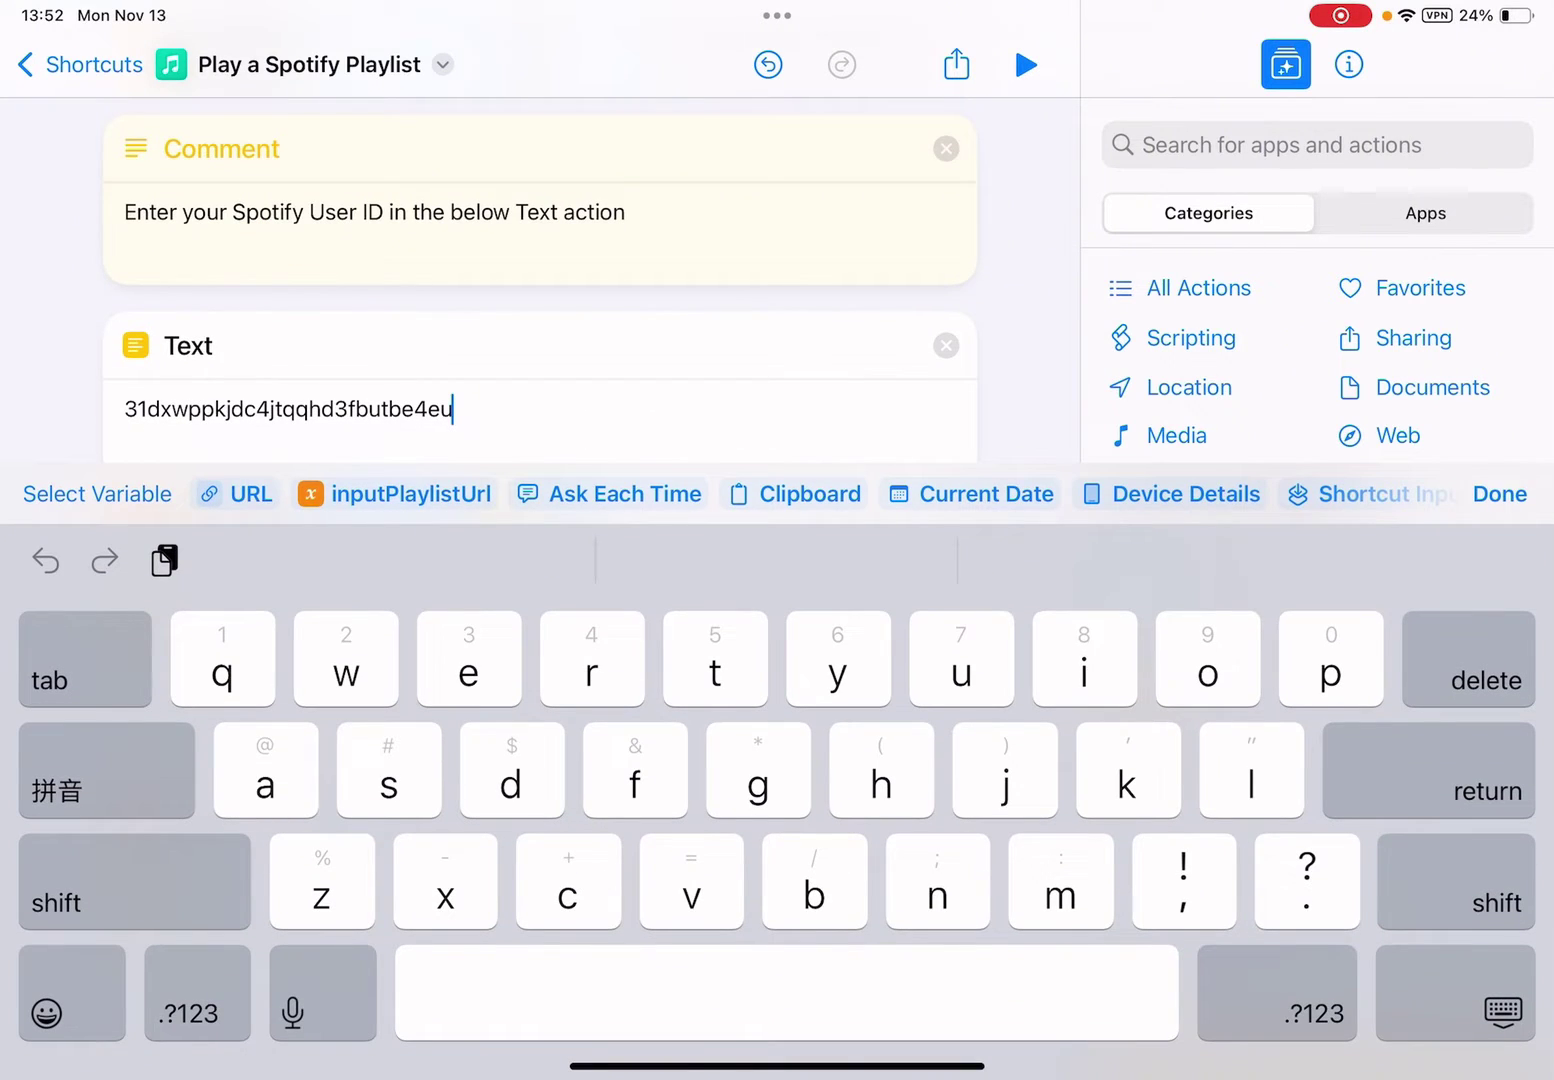
{"action": "left_click", "coordinate": [1501, 1012]}
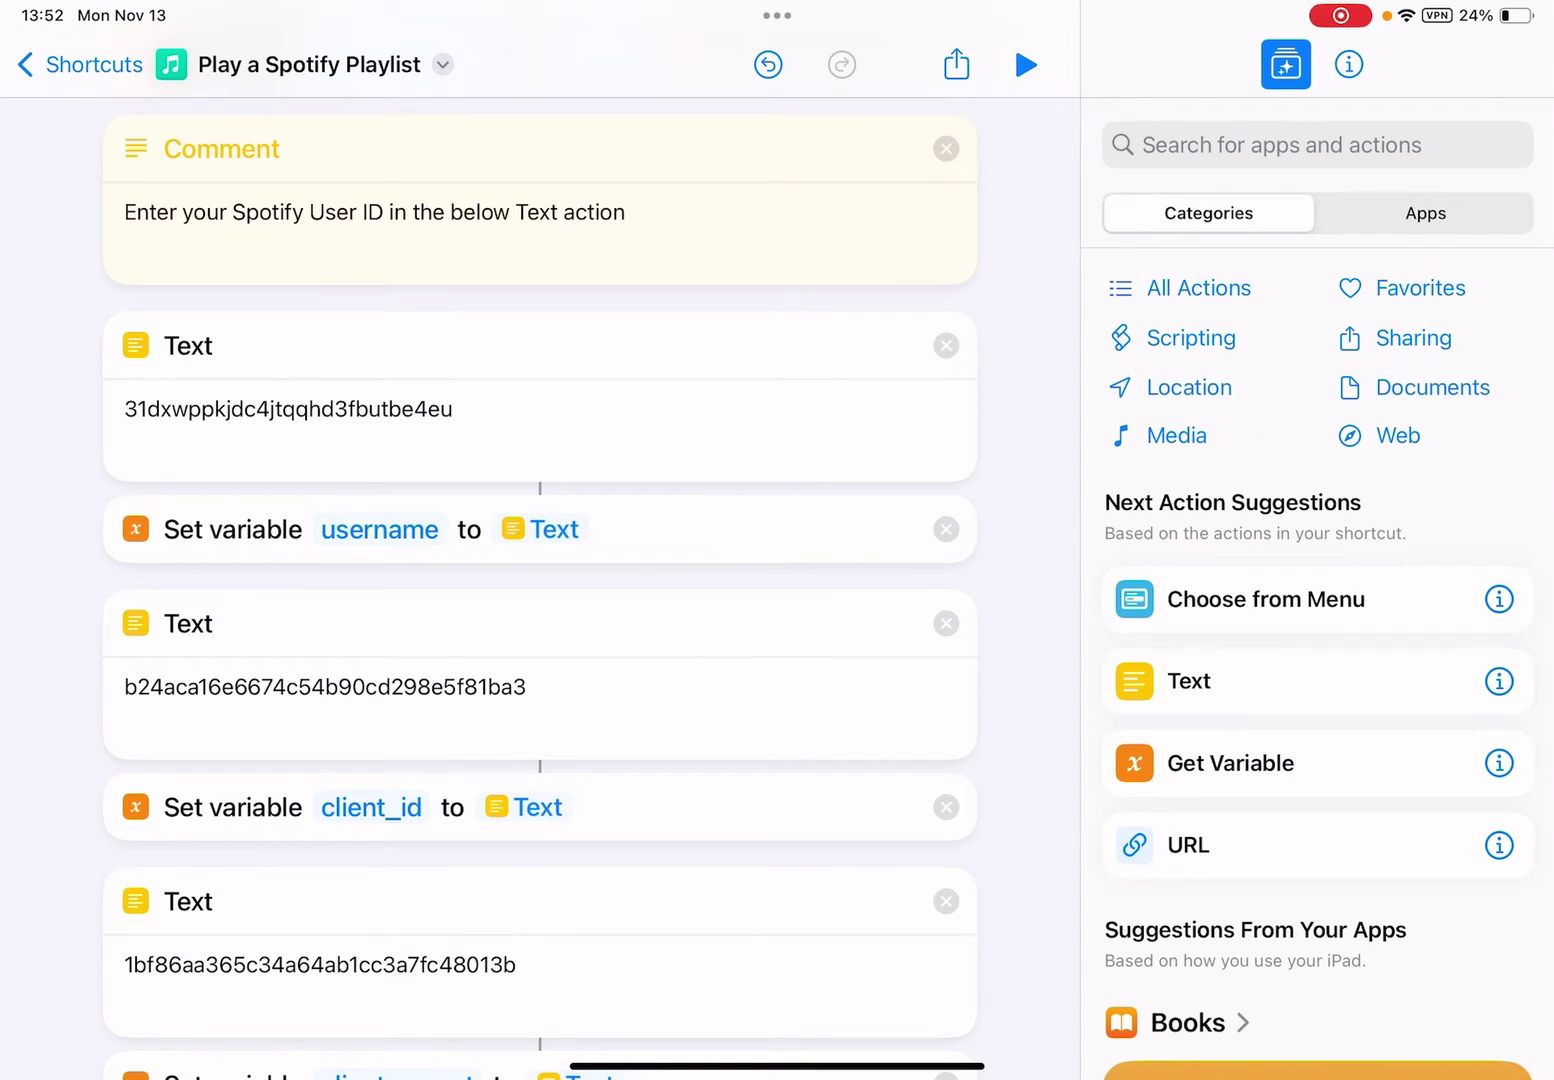
{"action": "scroll", "coordinate": [540, 581], "scroll_direction": "up", "scroll_amount": 5}
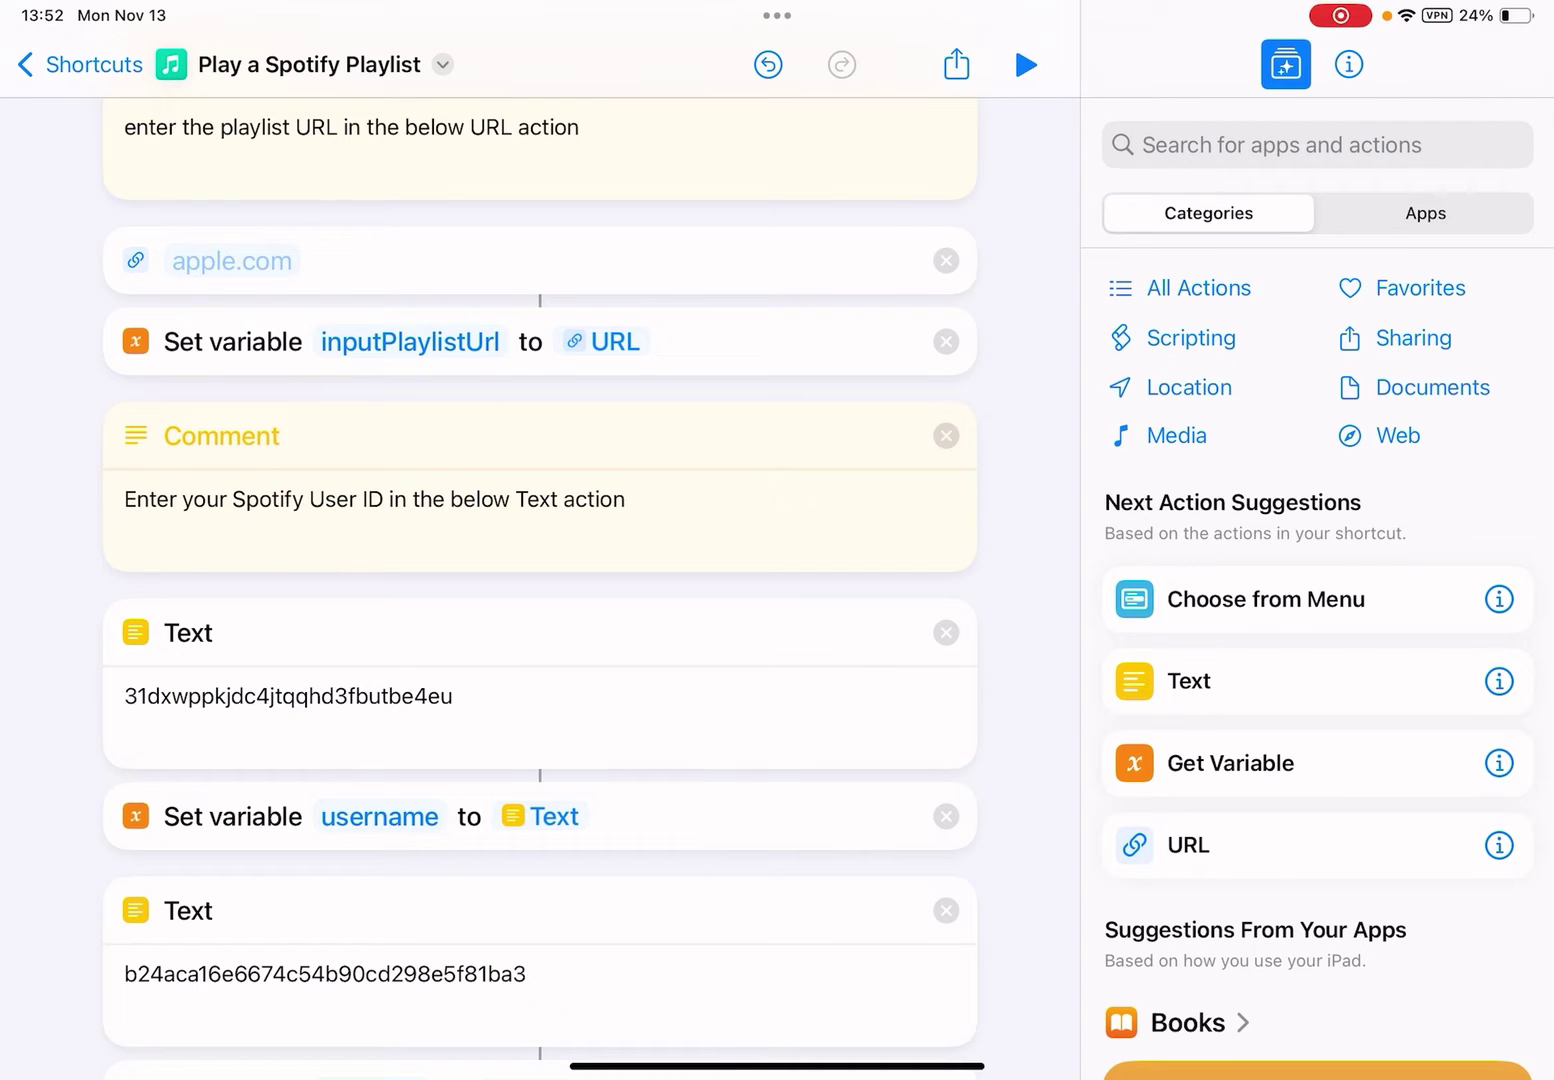
{"action": "scroll", "coordinate": [540, 582], "scroll_direction": "down", "scroll_amount": 3}
- Compare the User ID against the Spotify profile user name in Safari, then run the shortcut
{"action": "left_click_drag", "start_coordinate": [778, 1065], "coordinate": [778, 607]}
{"action": "left_click", "coordinate": [360, 990]}
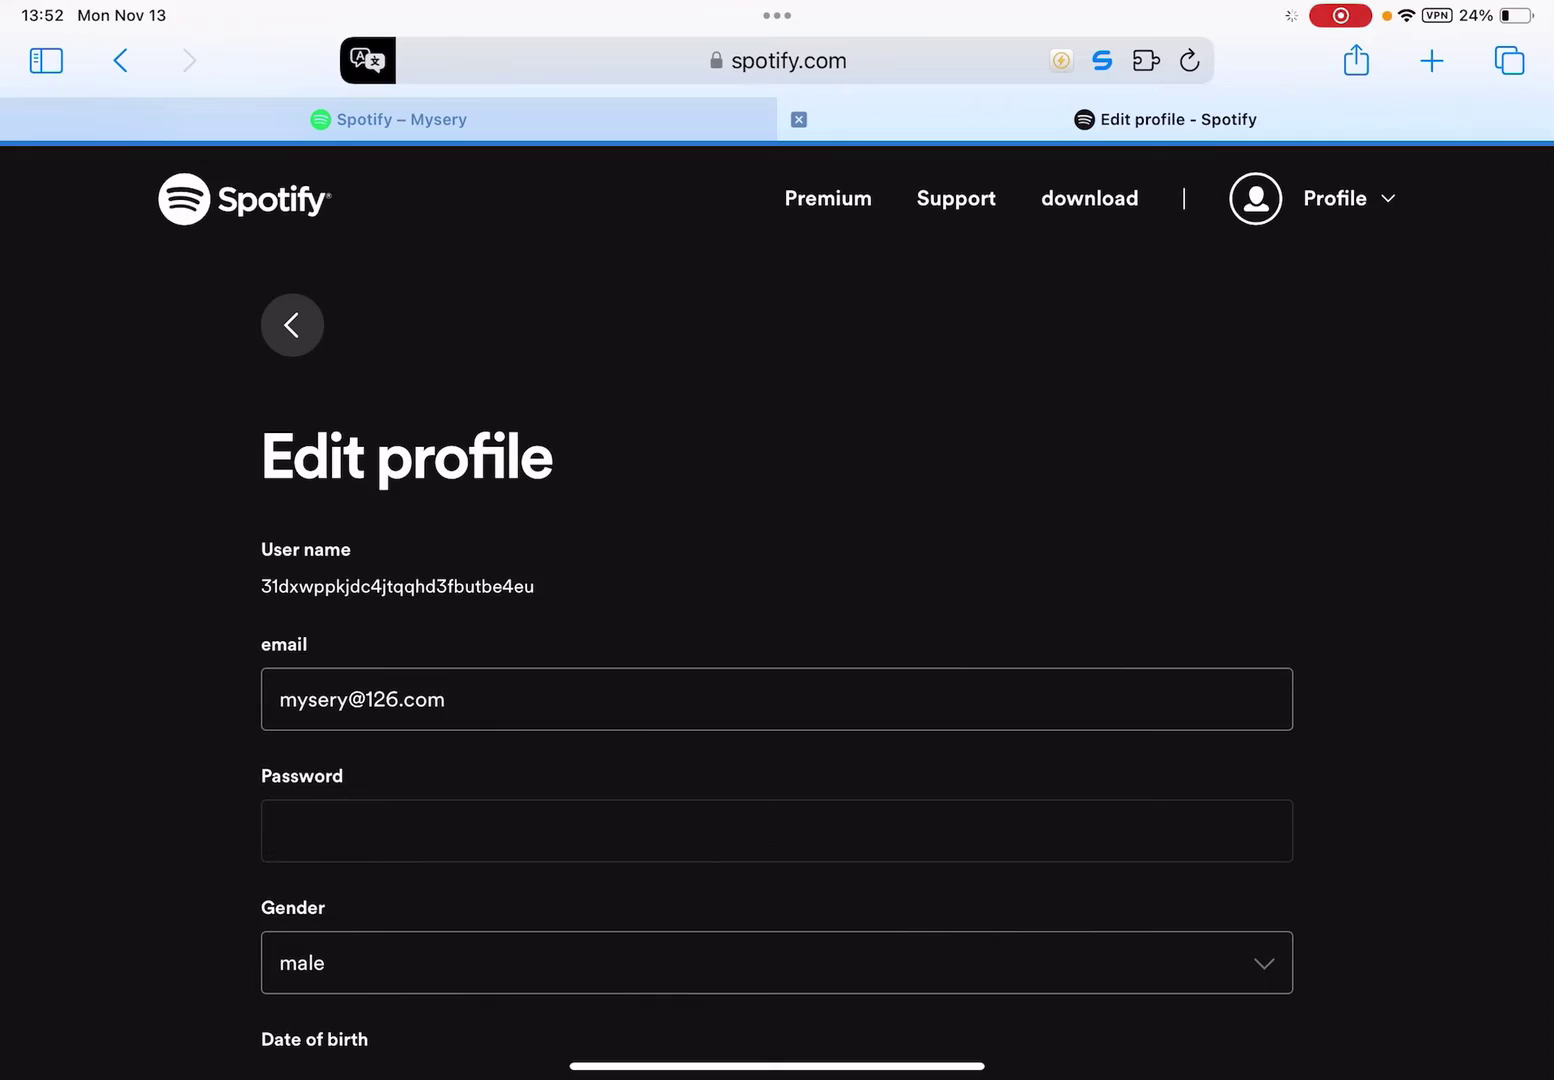
{"action": "left_click_drag", "start_coordinate": [777, 1065], "coordinate": [777, 607]}
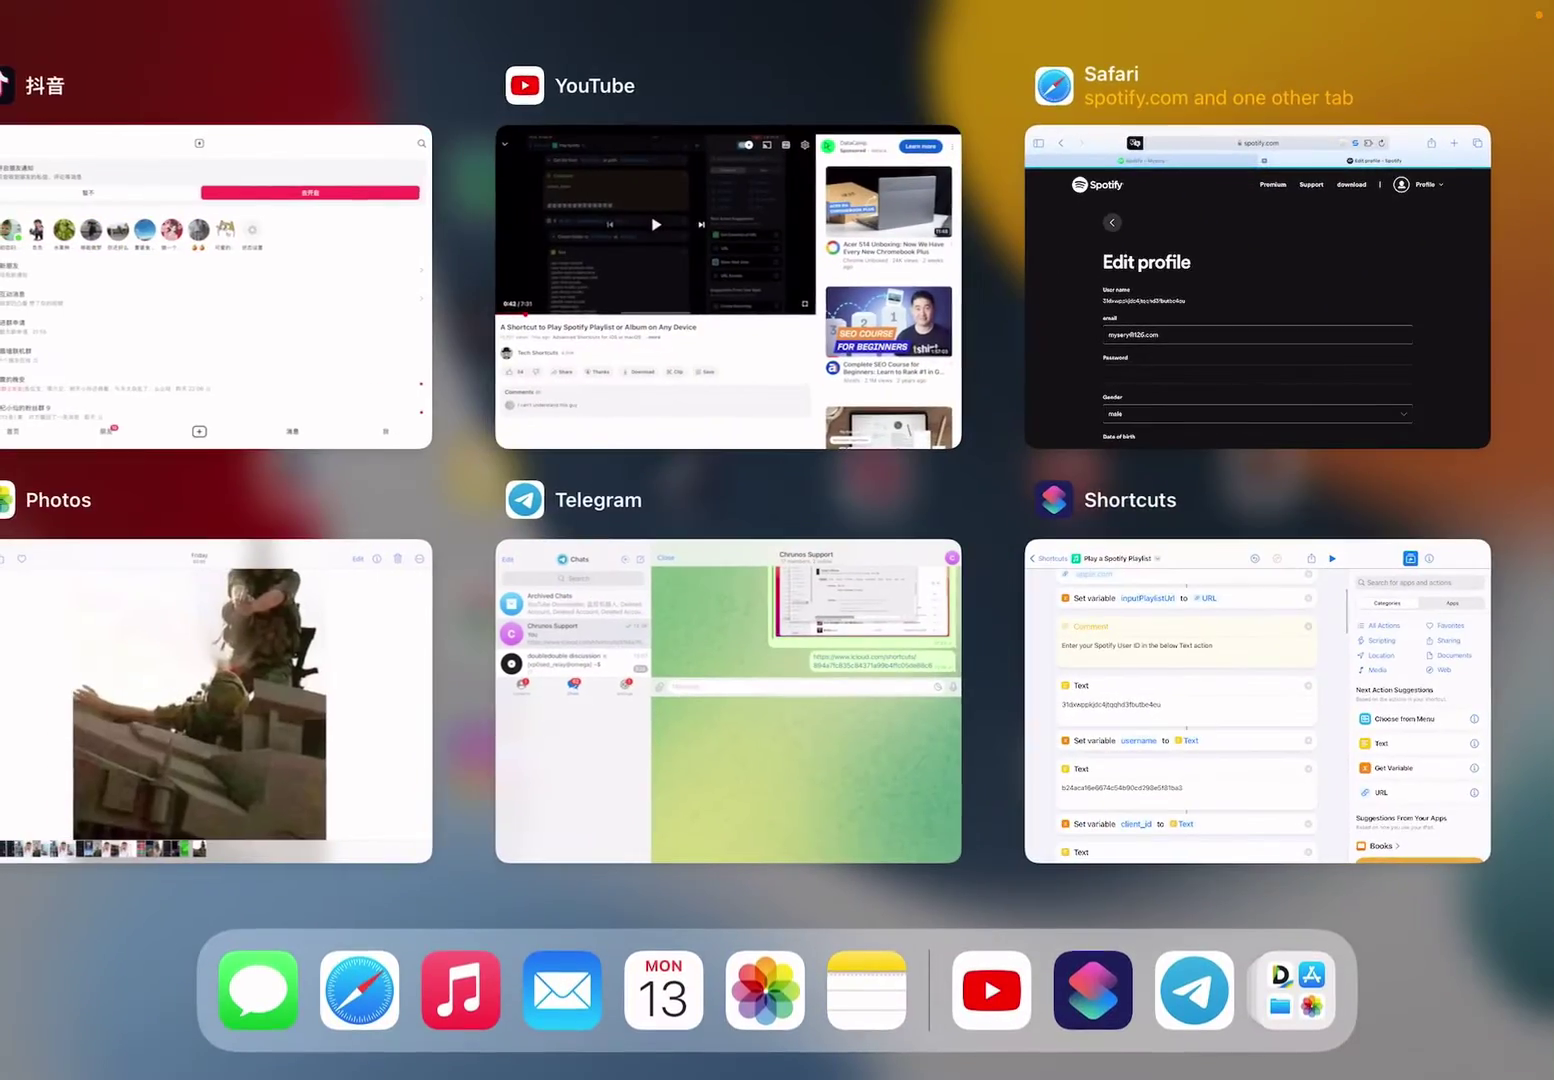
{"action": "left_click", "coordinate": [1281, 705]}
{"action": "left_click", "coordinate": [452, 552]}
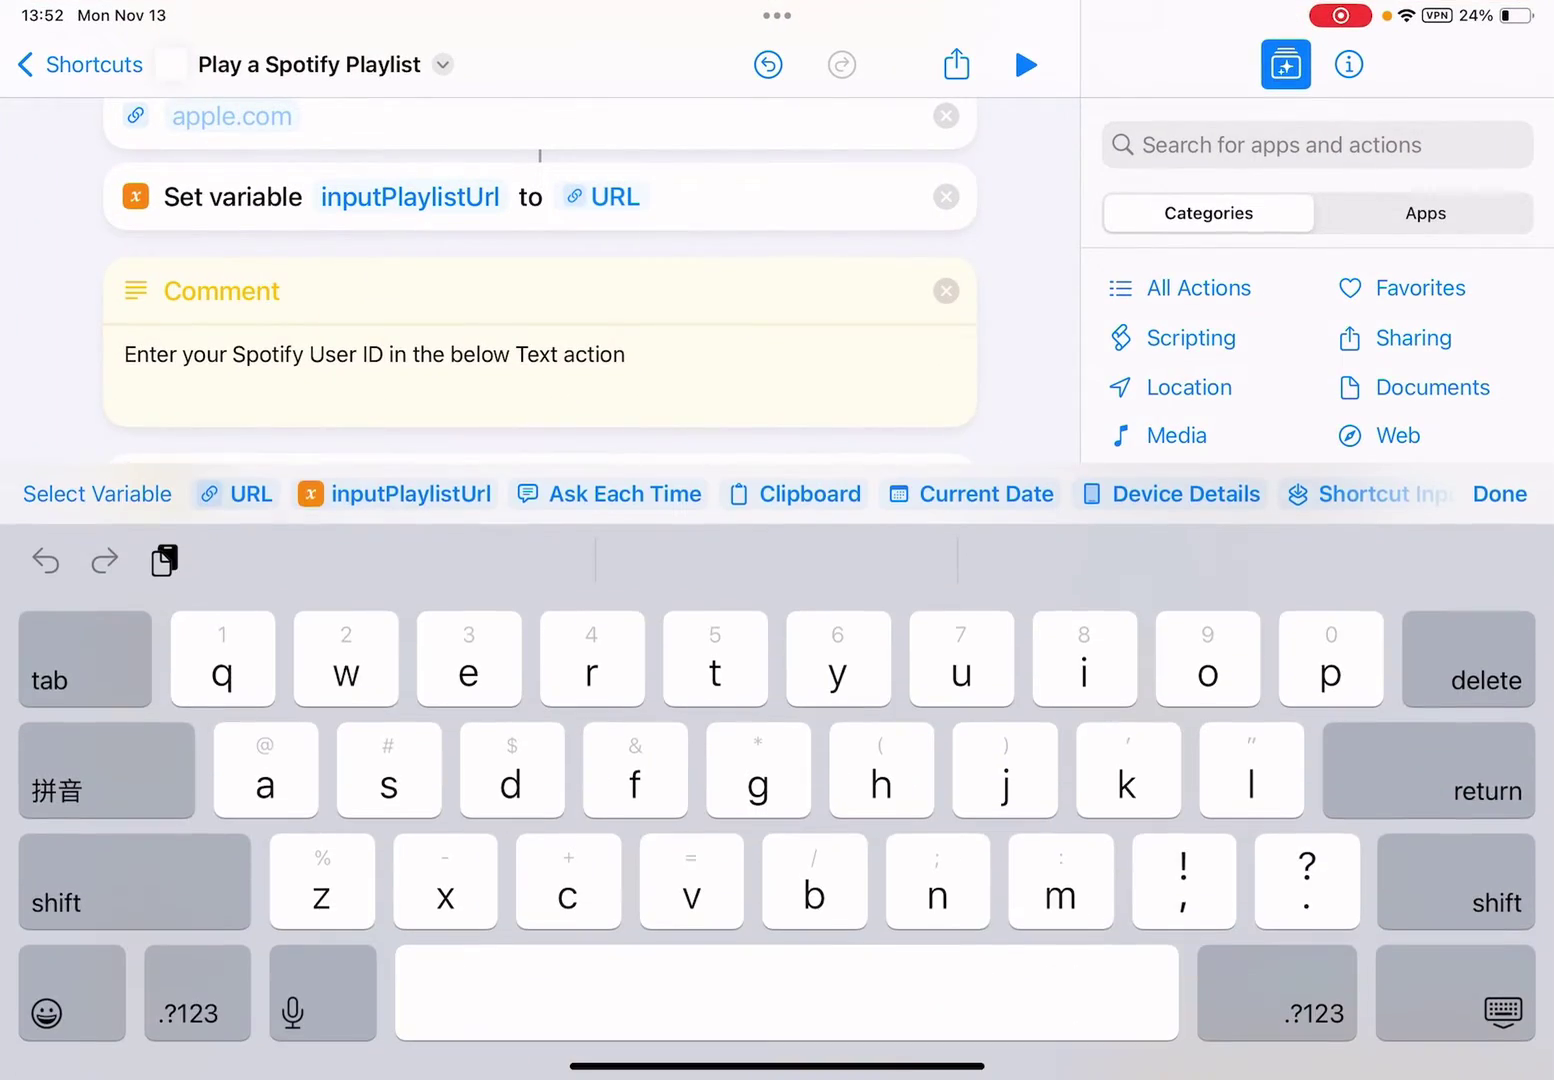
{"action": "left_click", "coordinate": [1025, 65]}
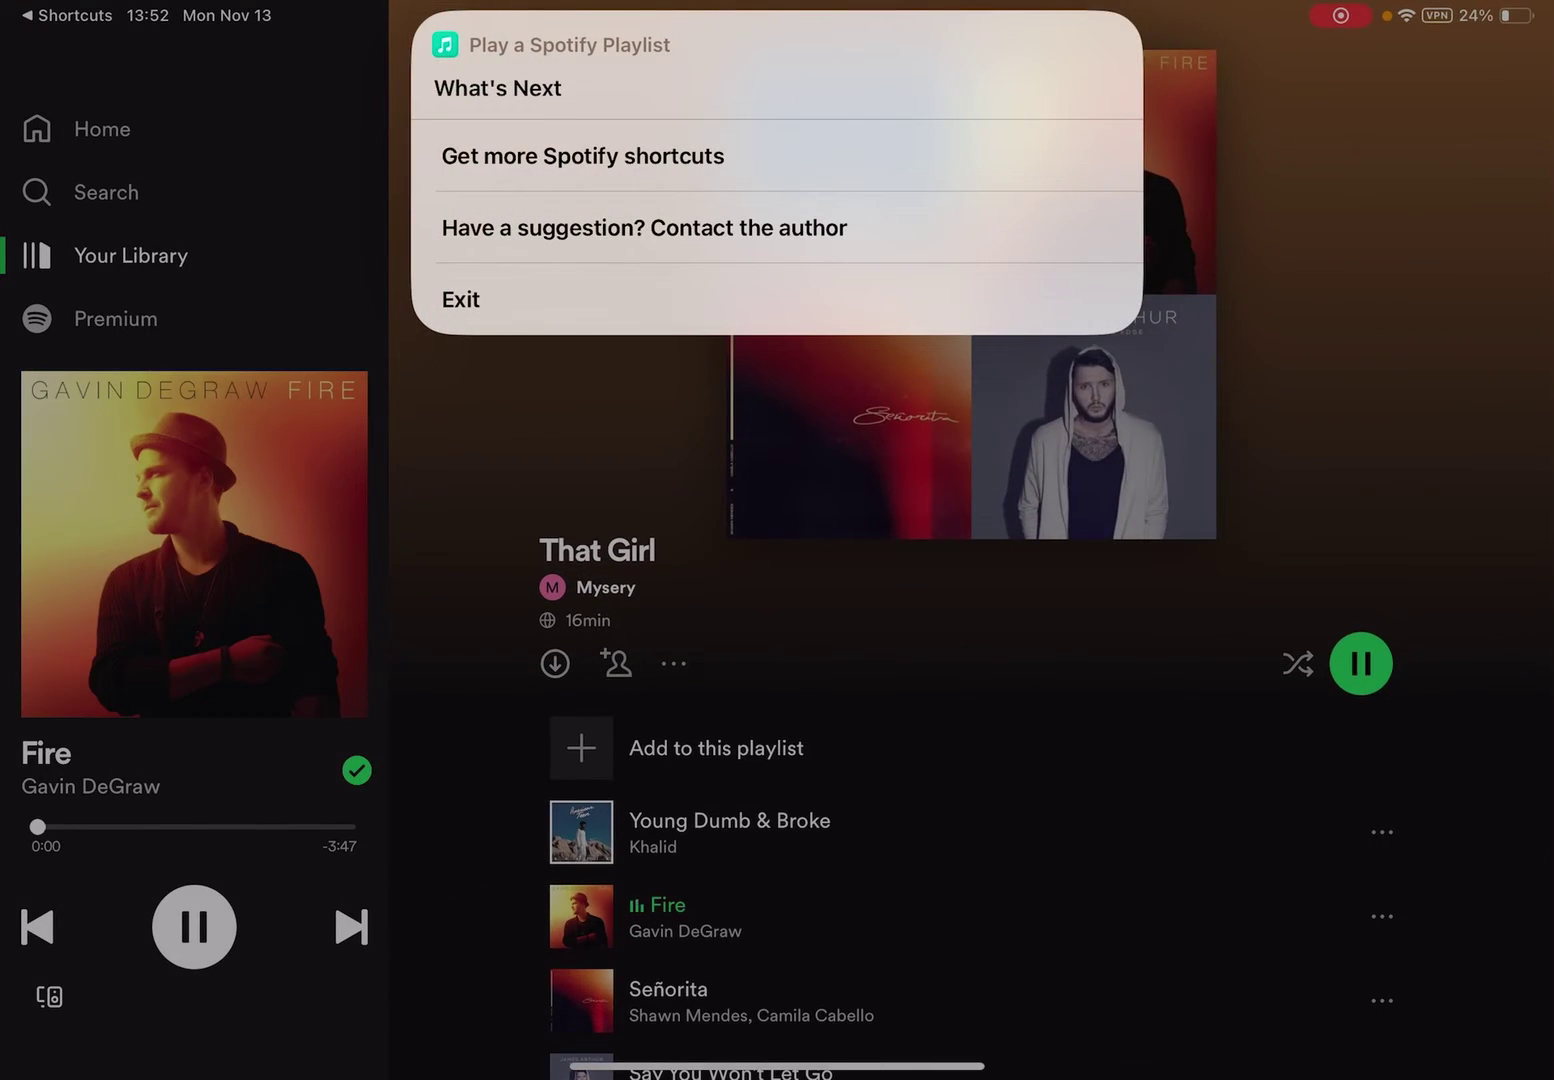
- Exit the What's Next menu and return to Spotify after briefly visiting Shortcuts
{"action": "left_click", "coordinate": [461, 299]}
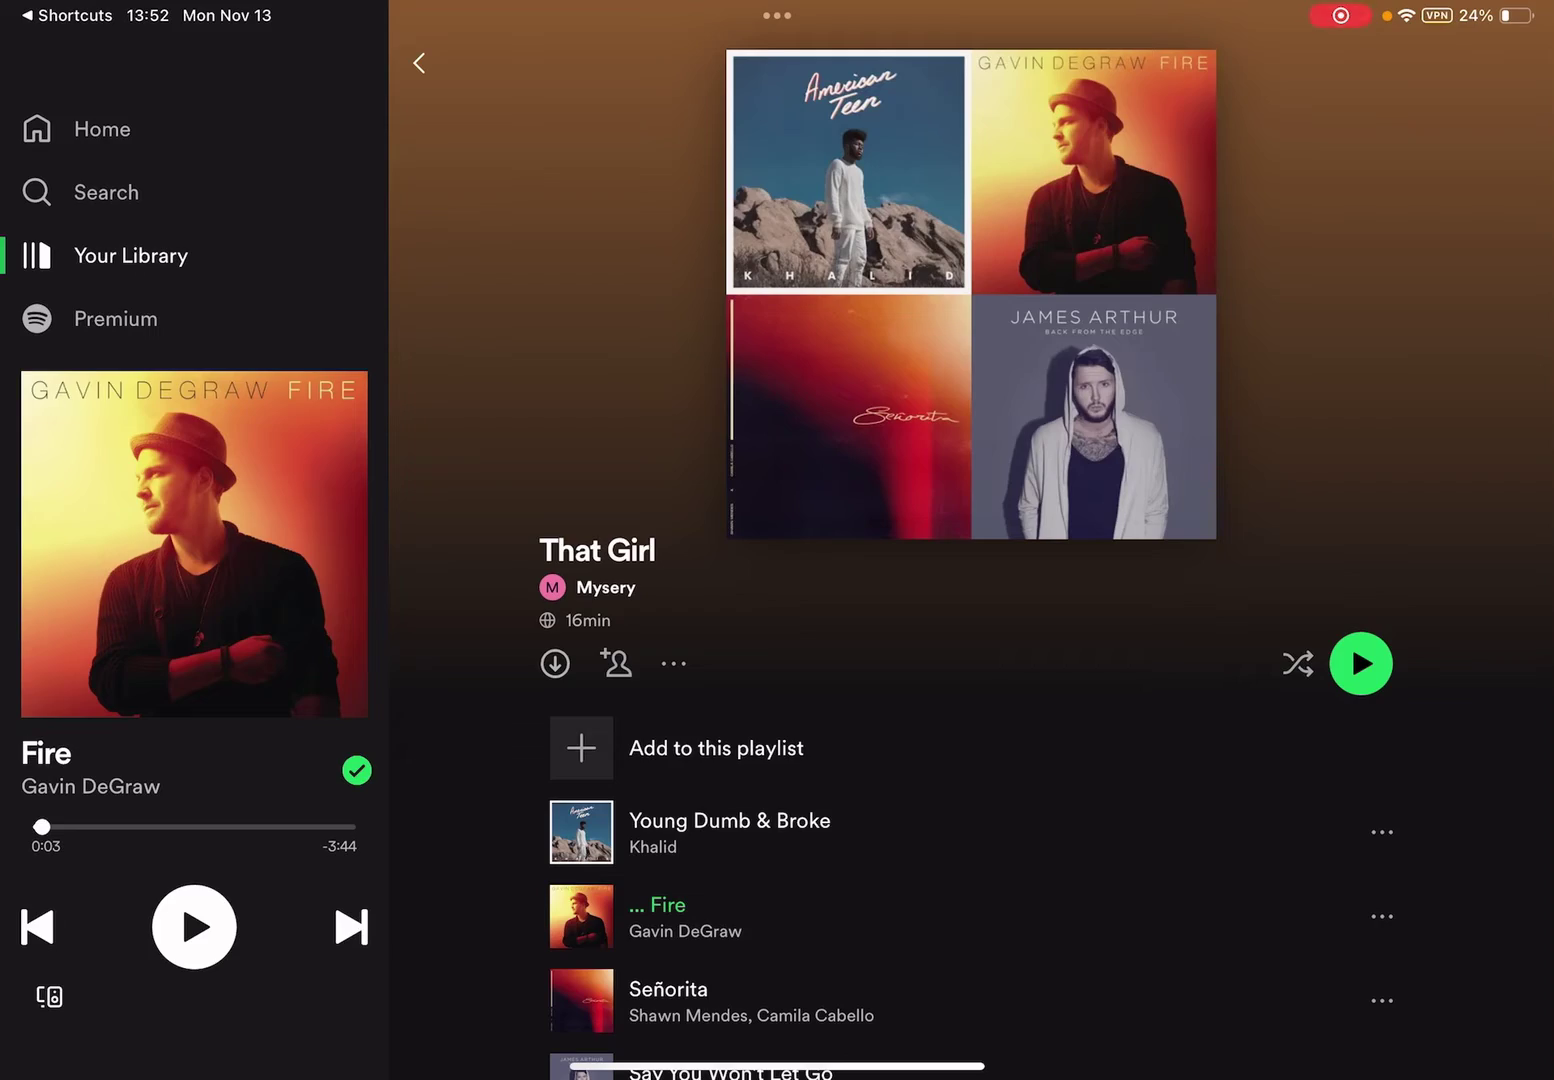
{"action": "left_click_drag", "start_coordinate": [777, 1064], "coordinate": [777, 608]}
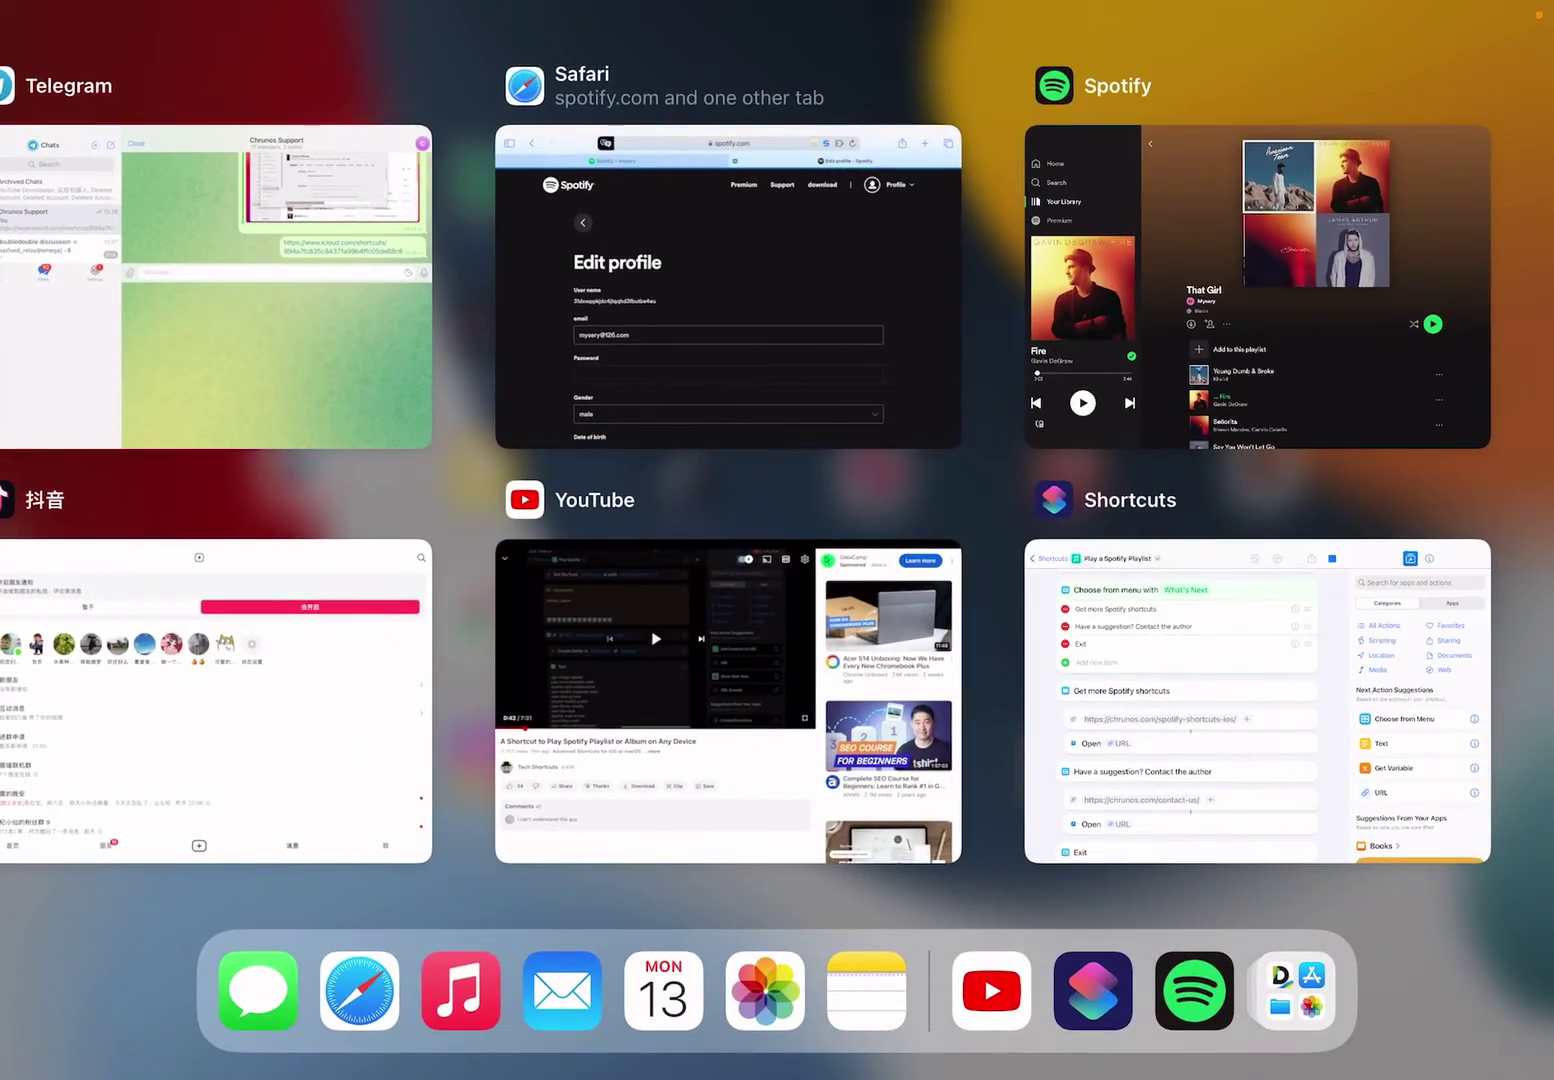
{"action": "left_click", "coordinate": [1257, 700]}
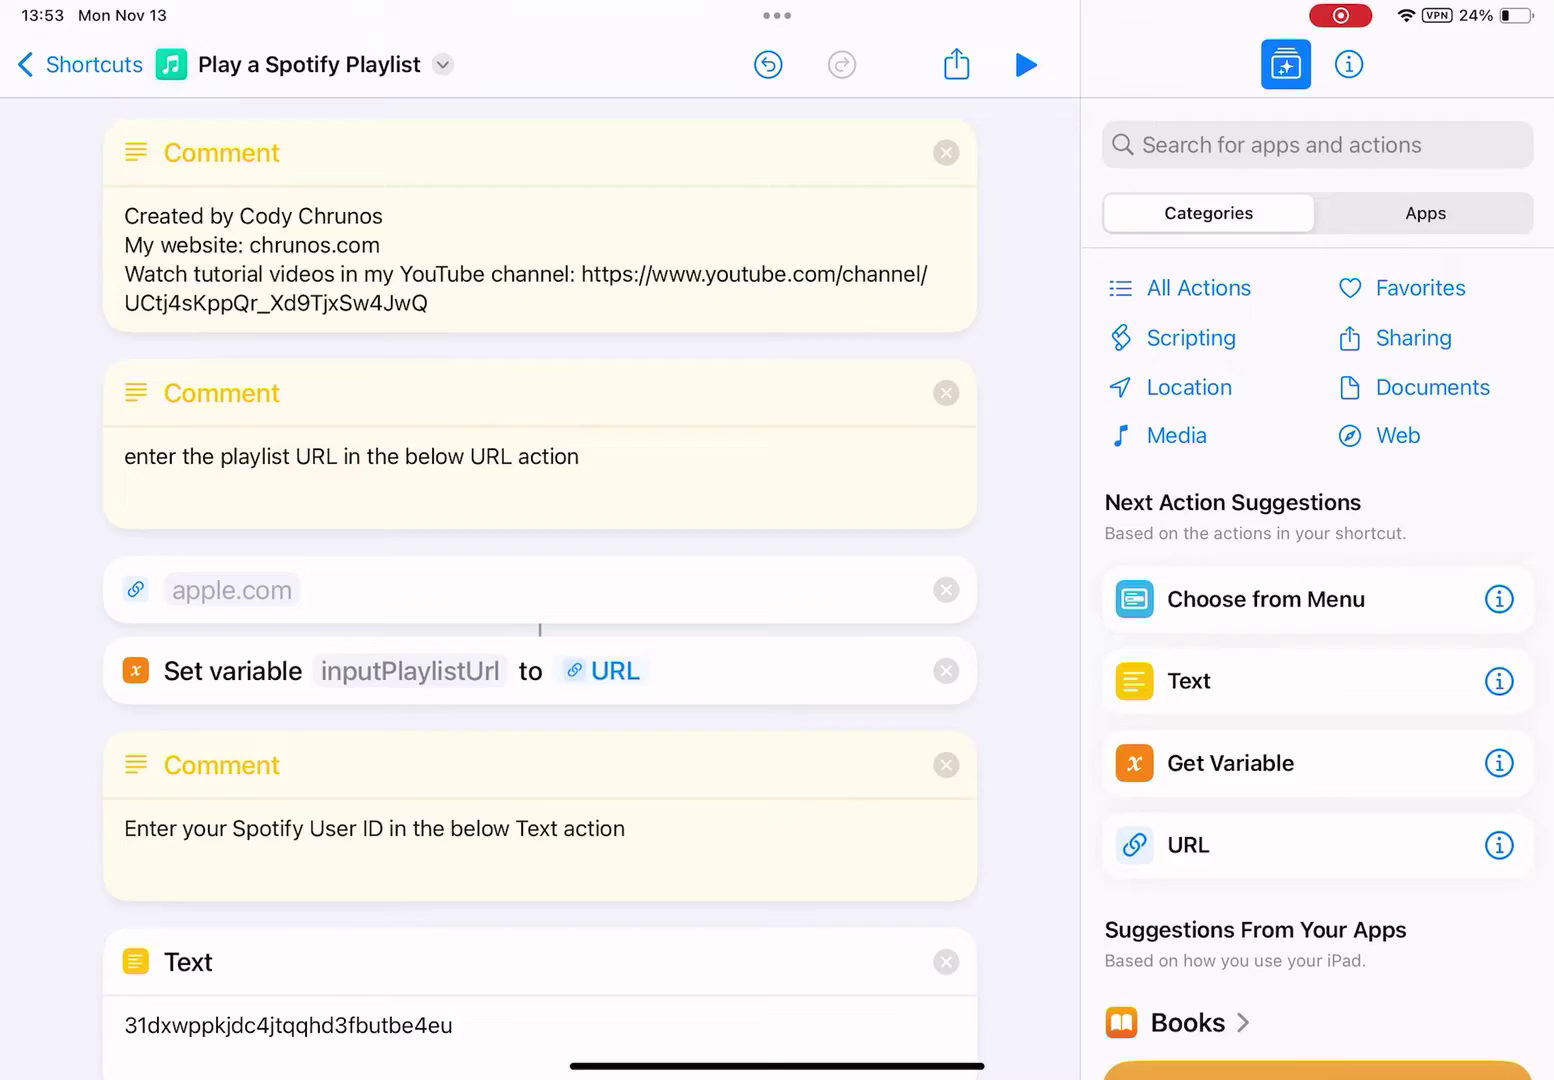
{"action": "left_click_drag", "start_coordinate": [778, 1075], "coordinate": [777, 607]}
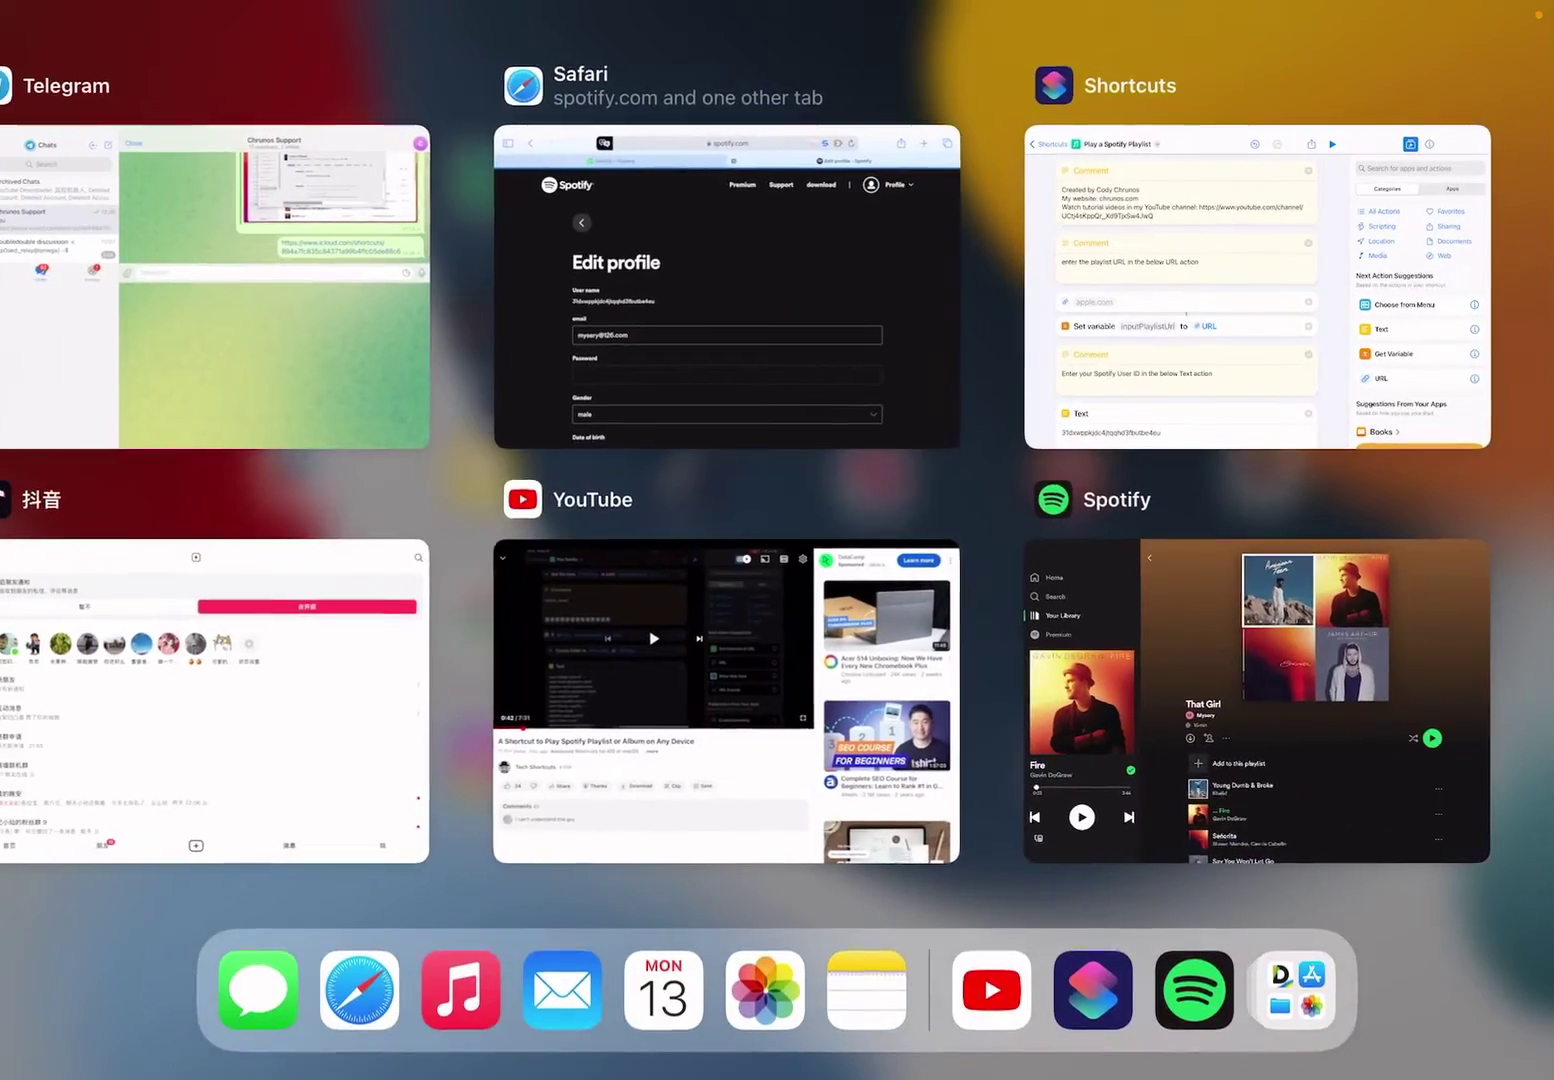
{"action": "left_click", "coordinate": [1231, 675]}
- Copy the share link for the That Girl playlist and bring the shortcut back up
{"action": "left_click", "coordinate": [419, 63]}
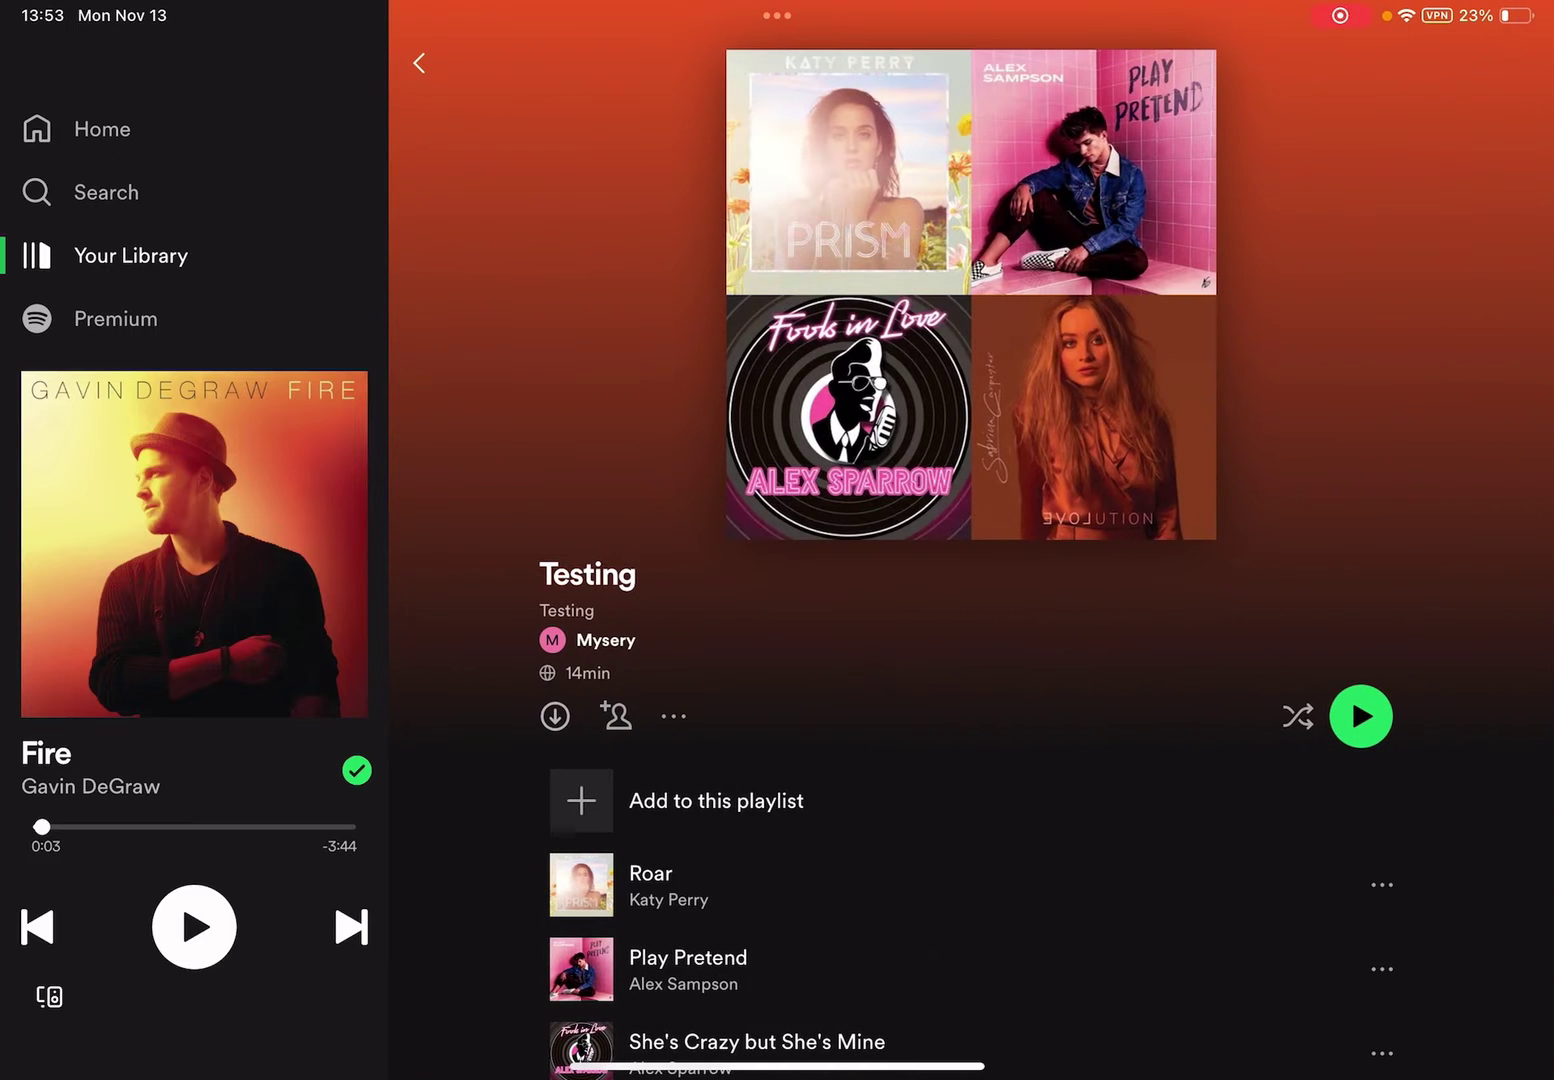
{"action": "left_click", "coordinate": [419, 63]}
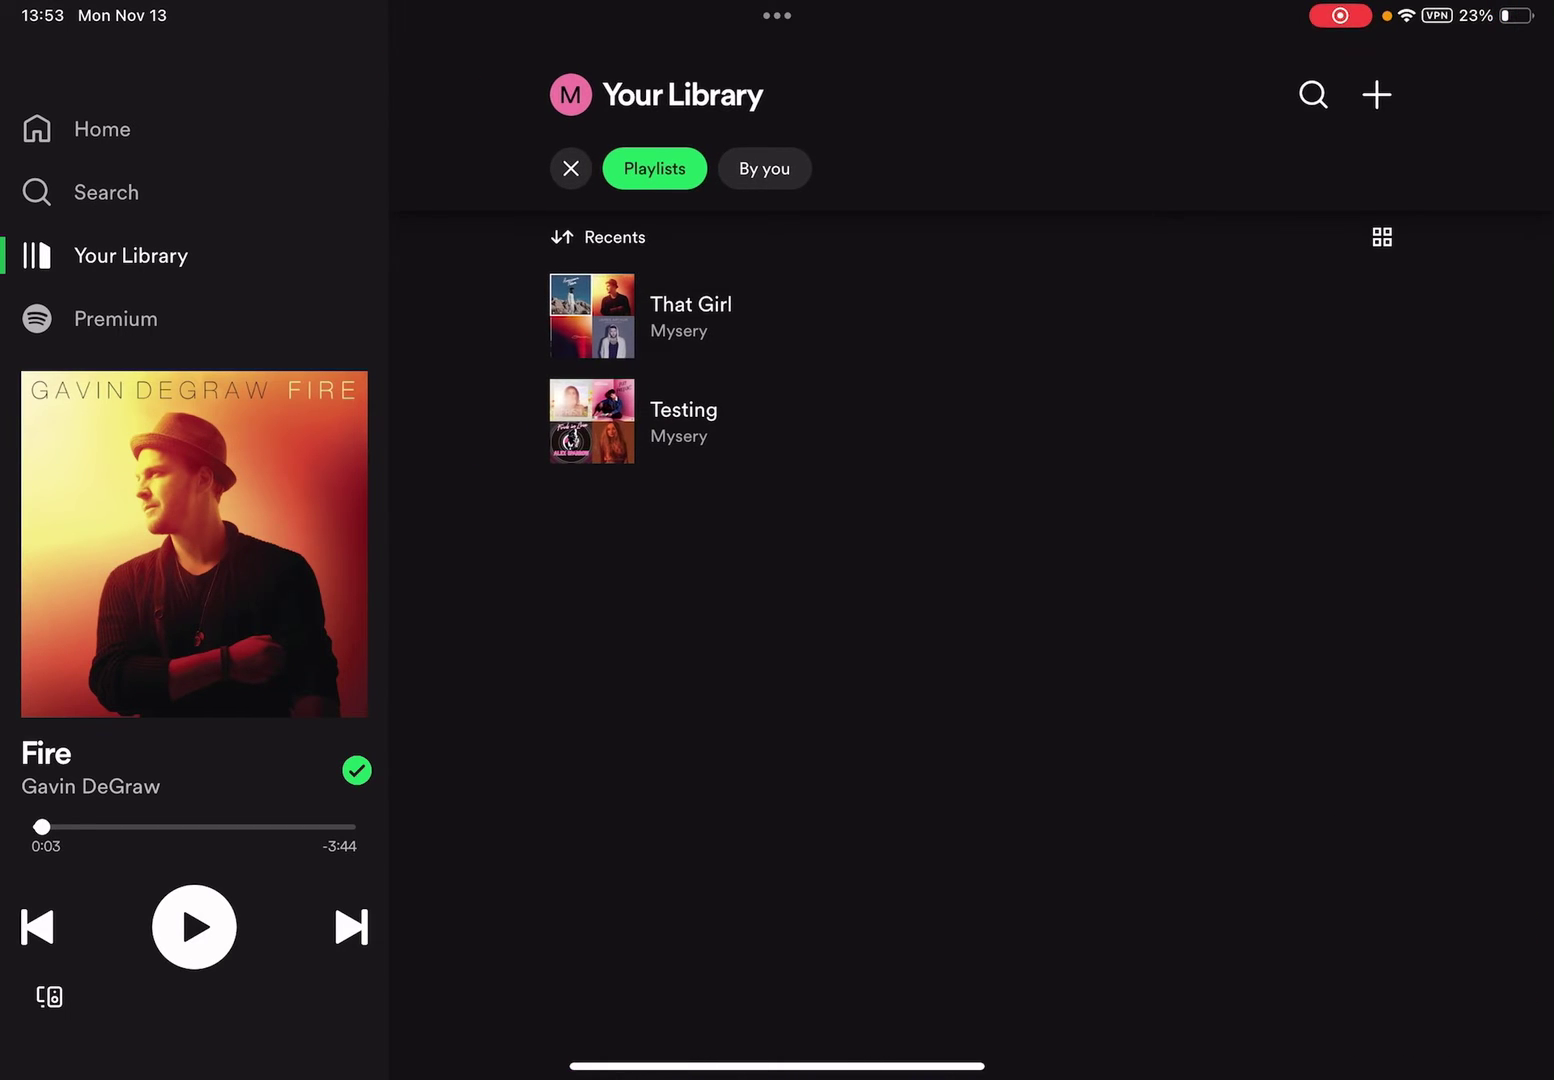
{"action": "left_click", "coordinate": [691, 316]}
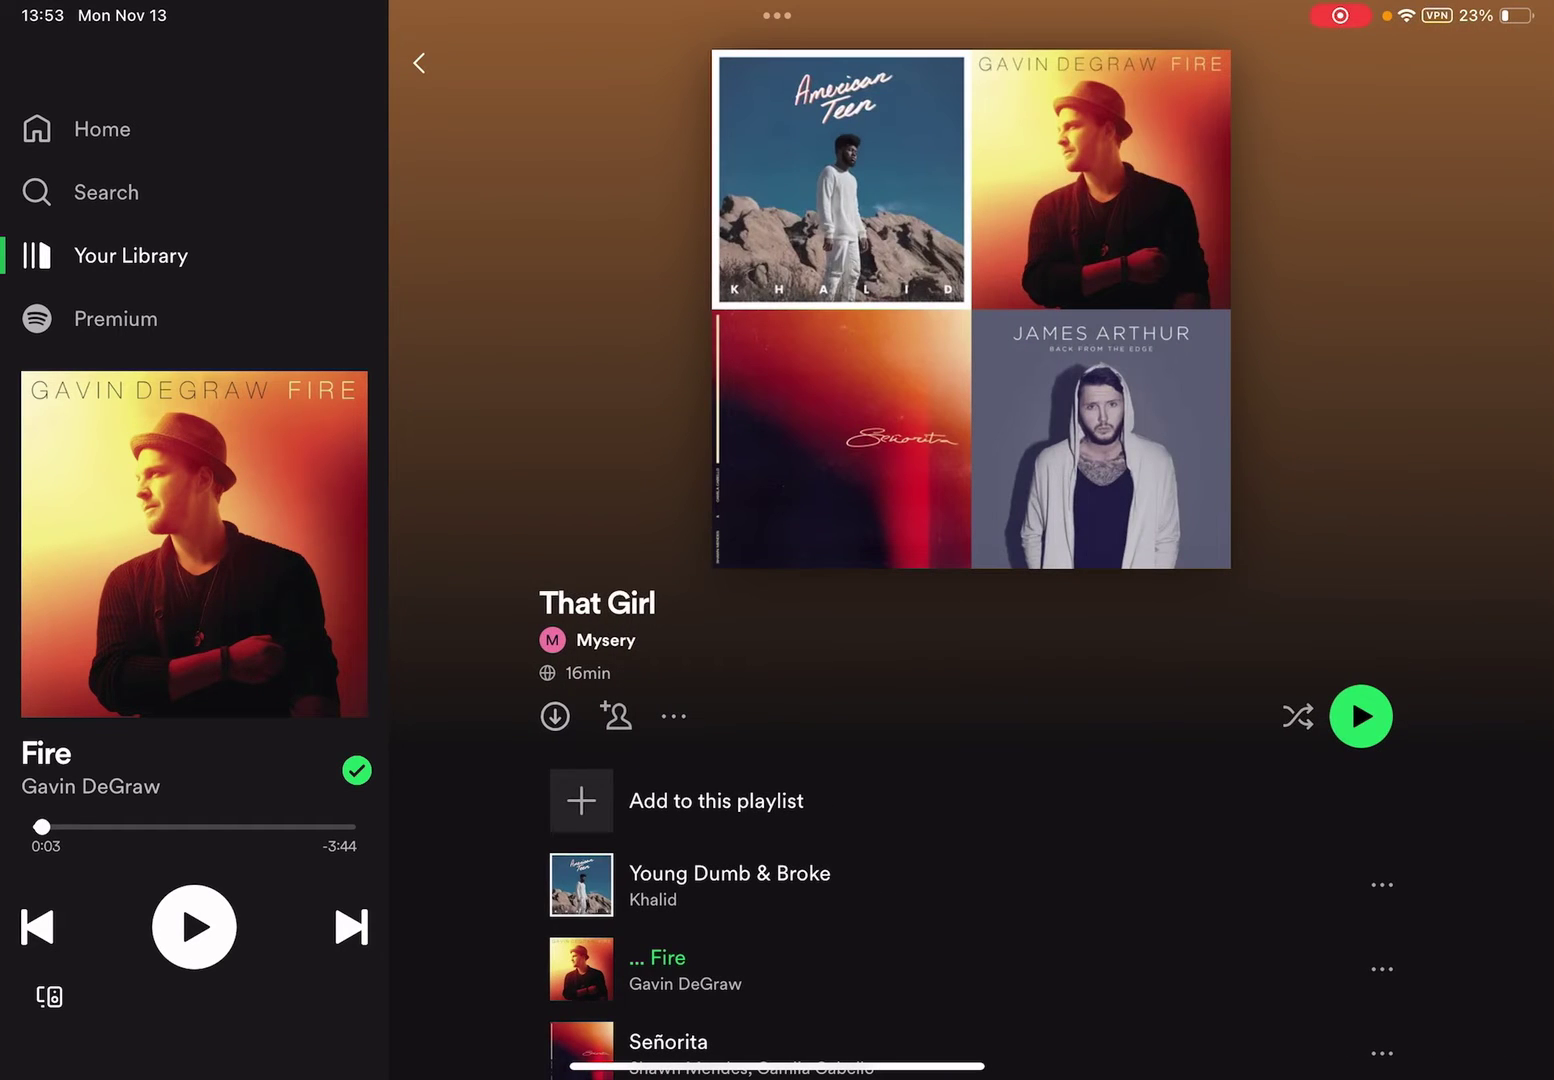
{"action": "left_click", "coordinate": [674, 716]}
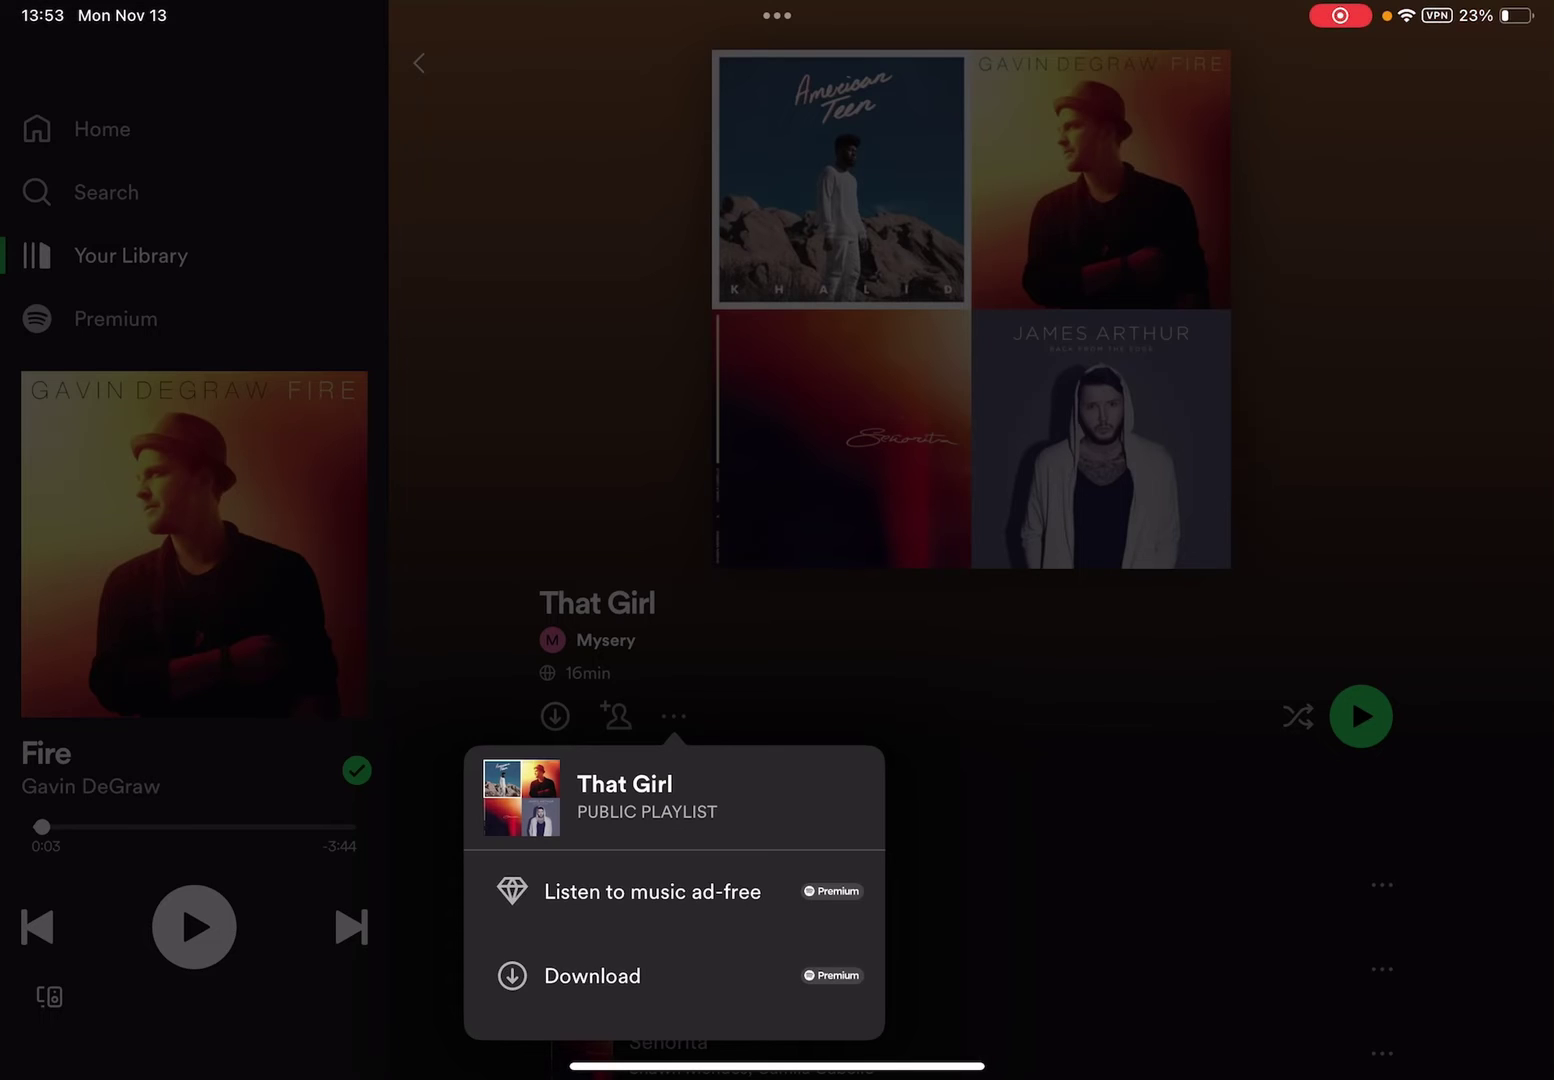
{"action": "left_click", "coordinate": [181, 898]}
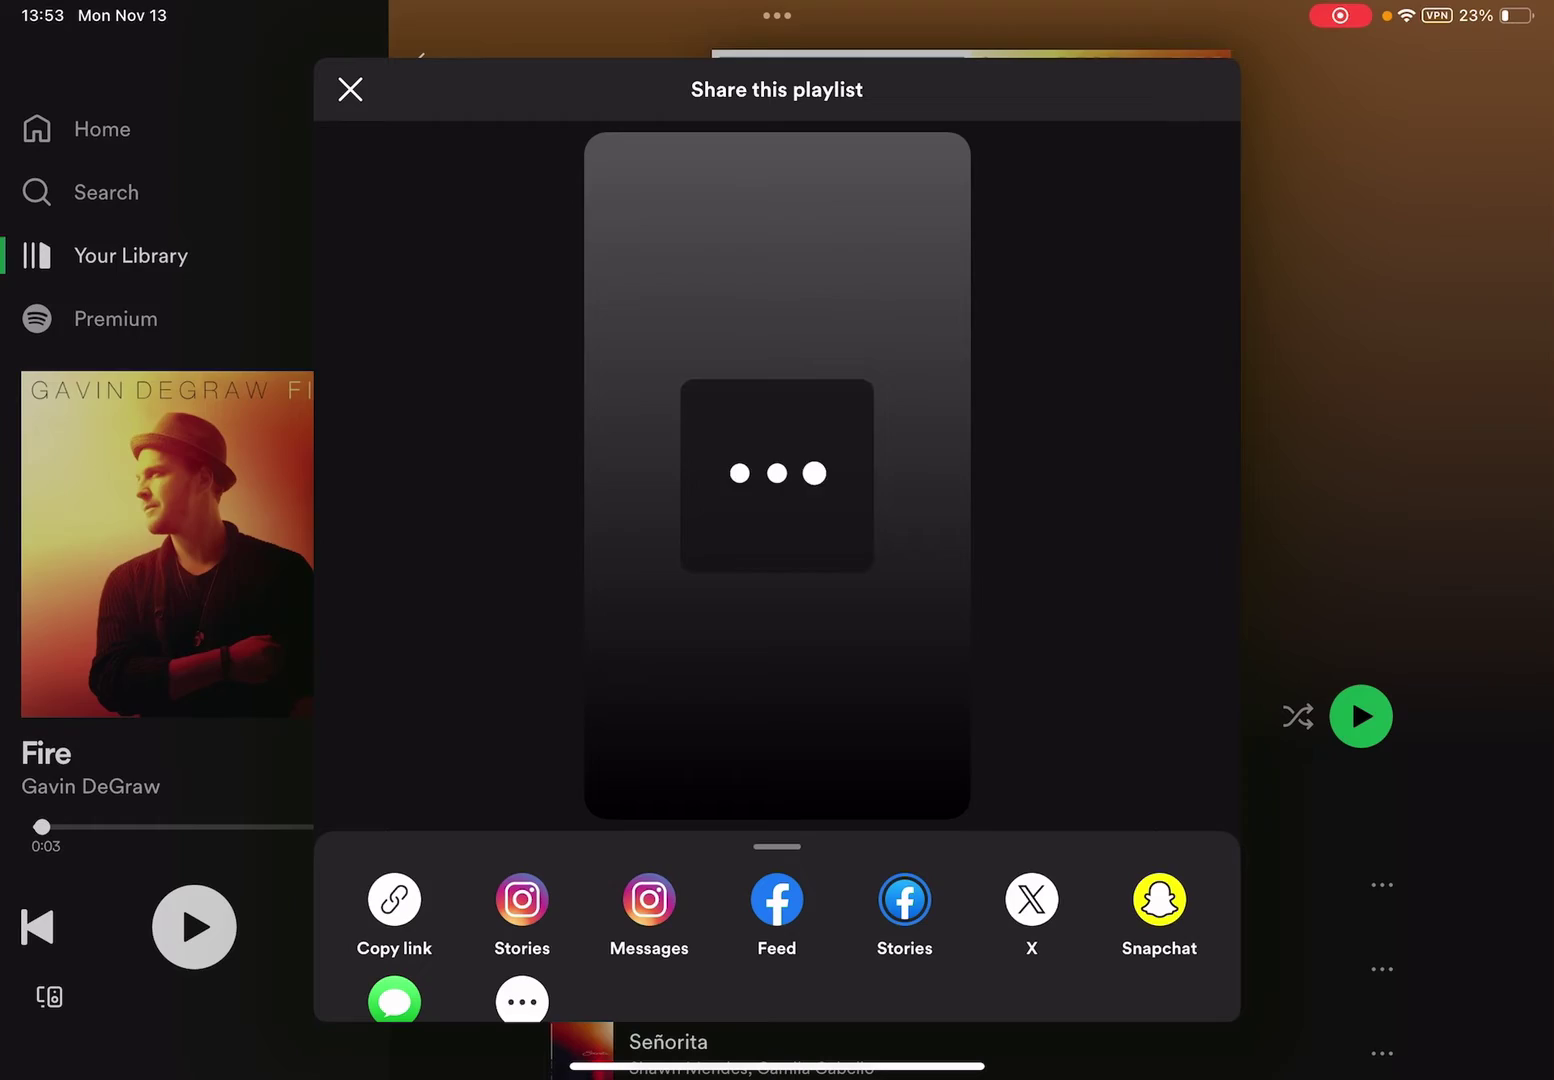
{"action": "left_click_drag", "start_coordinate": [777, 1068], "coordinate": [777, 729]}
{"action": "left_click", "coordinate": [1227, 692]}
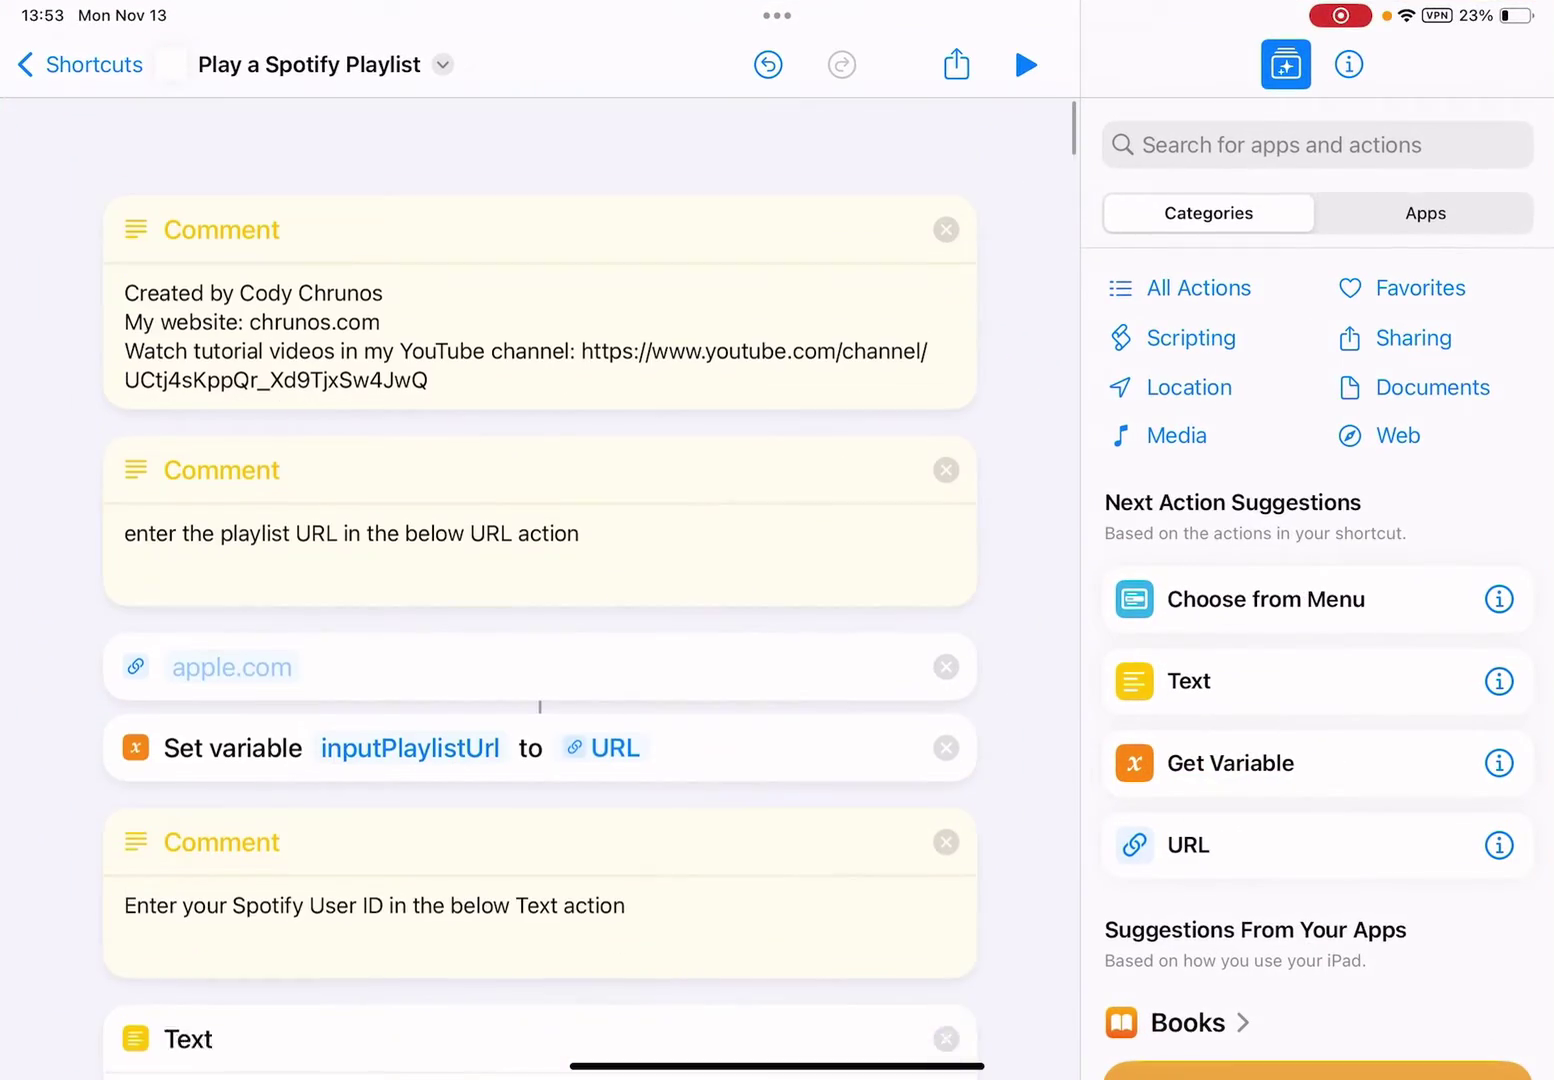
- Replace the apple.com placeholder URL with the copied That Girl playlist link
{"action": "left_click", "coordinate": [231, 666]}
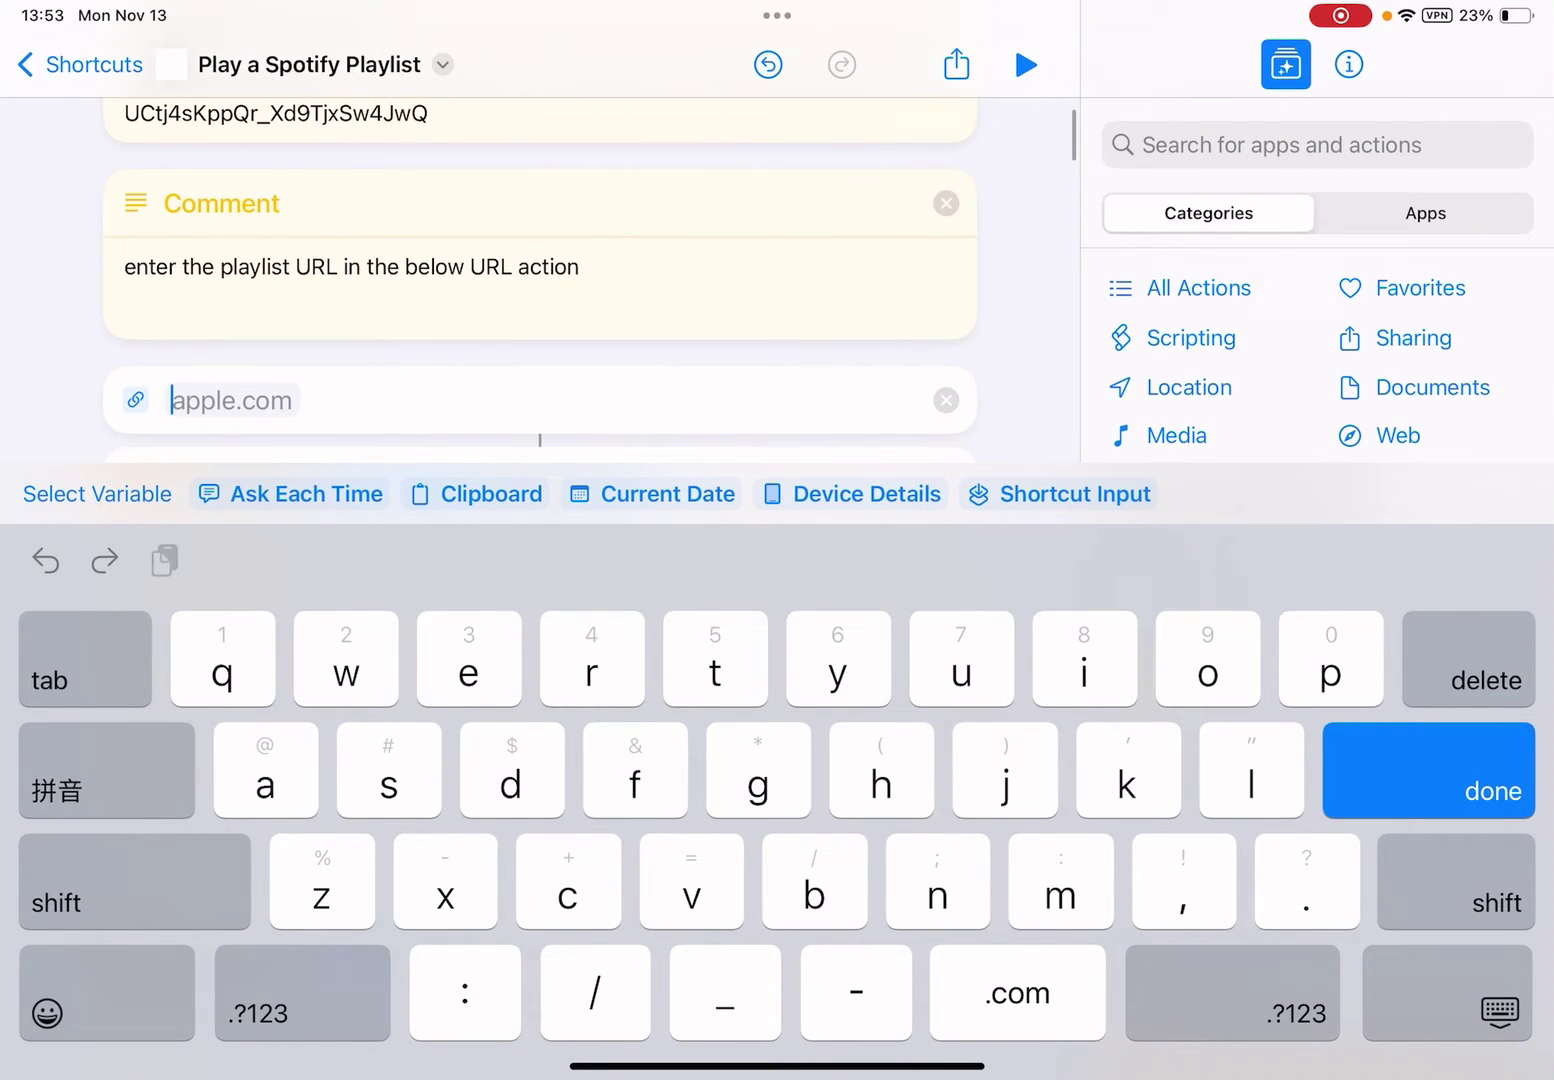
{"action": "type", "text": "https://open.spotify.com/playlist/0HLxluFXANAlBGcz4f6Gs3?si=SUr_fdelQCewGukx7LBHsg"}
{"action": "left_click", "coordinate": [1428, 771]}
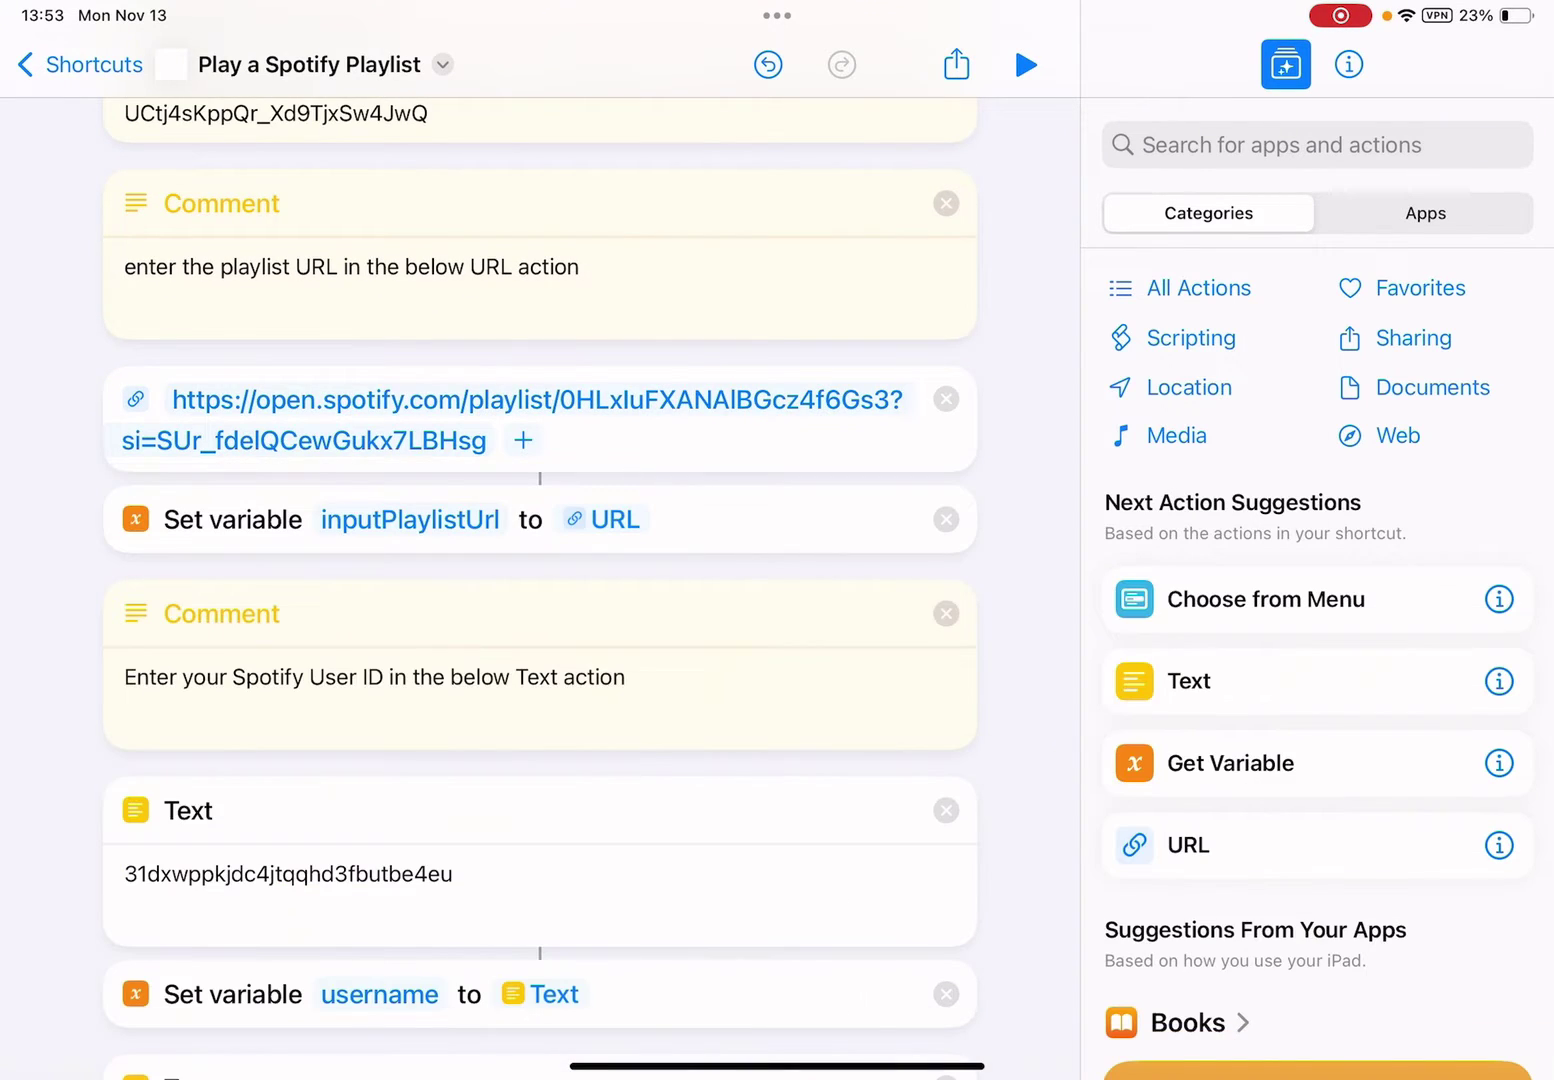
{"action": "scroll", "coordinate": [541, 546], "scroll_direction": "down", "scroll_amount": 3}
{"action": "scroll", "coordinate": [540, 595], "scroll_direction": "down", "scroll_amount": 5}
{"action": "scroll", "coordinate": [540, 596], "scroll_direction": "down", "scroll_amount": 3}
{"action": "scroll", "coordinate": [540, 594], "scroll_direction": "down", "scroll_amount": 2}
{"action": "scroll", "coordinate": [541, 595], "scroll_direction": "down", "scroll_amount": 3}
{"action": "scroll", "coordinate": [541, 595], "scroll_direction": "down", "scroll_amount": 1}
{"action": "scroll", "coordinate": [541, 595], "scroll_direction": "down", "scroll_amount": 3}
{"action": "scroll", "coordinate": [541, 595], "scroll_direction": "down", "scroll_amount": 1}
{"action": "scroll", "coordinate": [540, 595], "scroll_direction": "down", "scroll_amount": 1}
{"action": "scroll", "coordinate": [541, 595], "scroll_direction": "down", "scroll_amount": 1}
{"action": "scroll", "coordinate": [540, 595], "scroll_direction": "down", "scroll_amount": 1}
{"action": "scroll", "coordinate": [540, 594], "scroll_direction": "down", "scroll_amount": 1}
{"action": "scroll", "coordinate": [540, 595], "scroll_direction": "down", "scroll_amount": 1}
{"action": "scroll", "coordinate": [540, 595], "scroll_direction": "down", "scroll_amount": 1}
{"action": "scroll", "coordinate": [540, 595], "scroll_direction": "down", "scroll_amount": 1}
{"action": "scroll", "coordinate": [540, 595], "scroll_direction": "down", "scroll_amount": 1}
{"action": "scroll", "coordinate": [540, 595], "scroll_direction": "down", "scroll_amount": 1}
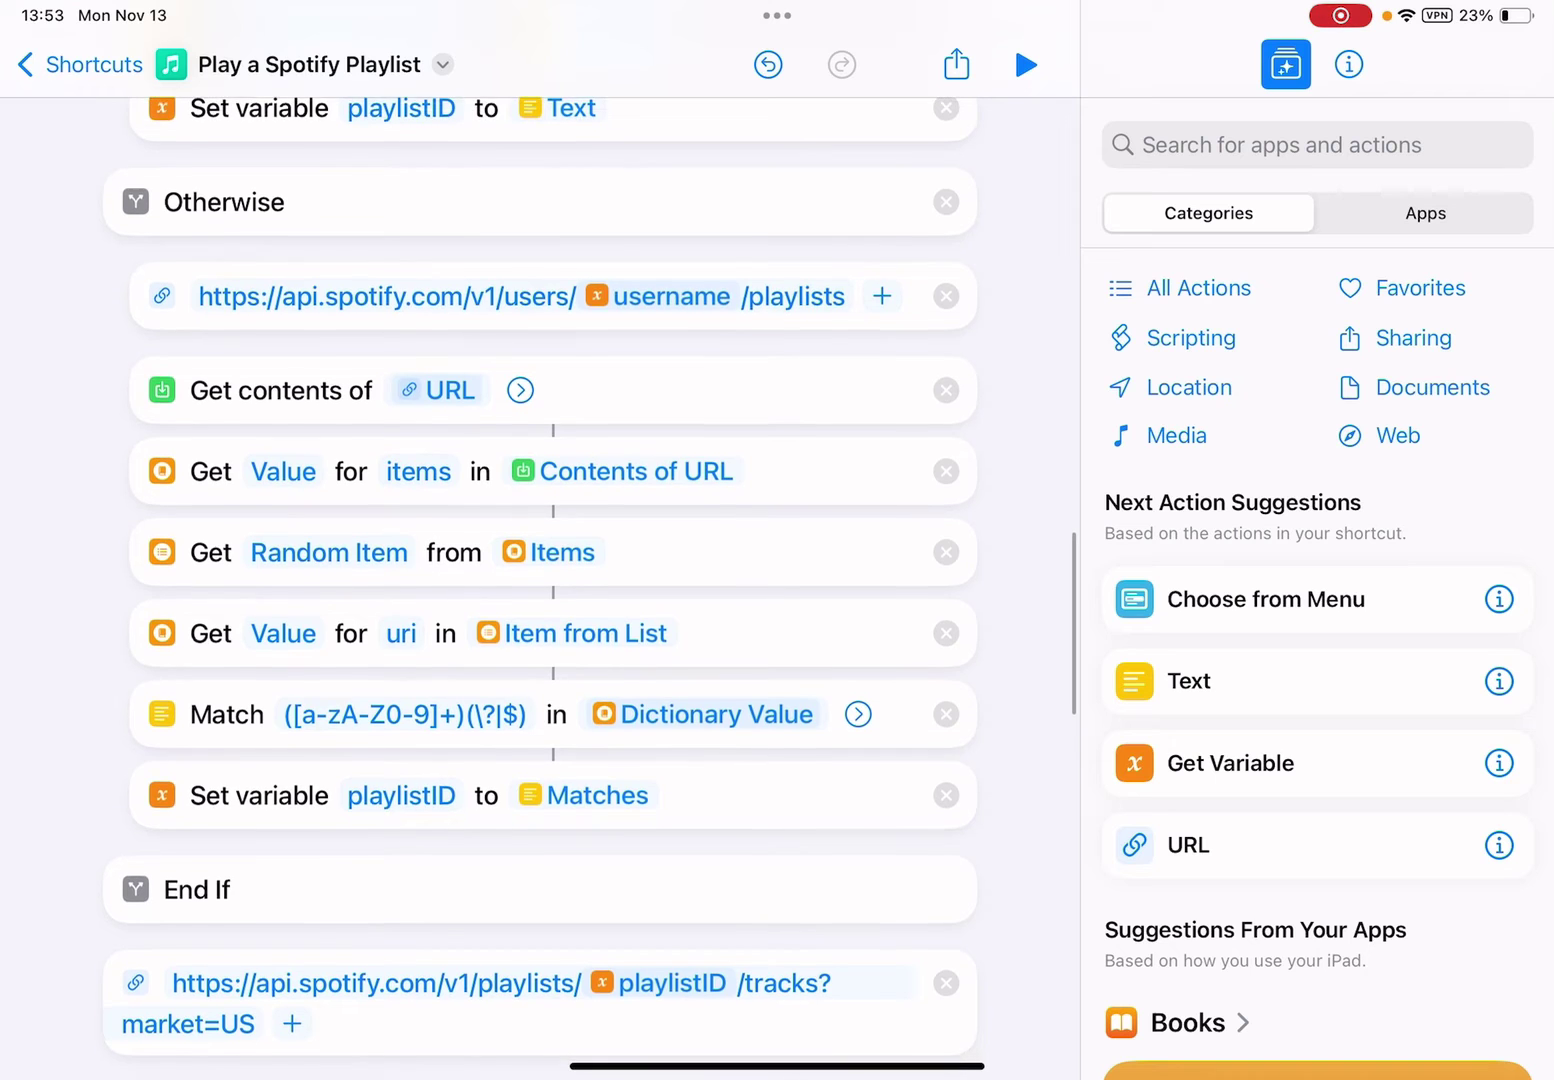
{"action": "scroll", "coordinate": [540, 595], "scroll_direction": "down", "scroll_amount": 1}
{"action": "scroll", "coordinate": [541, 595], "scroll_direction": "down", "scroll_amount": 2}
{"action": "scroll", "coordinate": [541, 594], "scroll_direction": "down", "scroll_amount": 2}
{"action": "scroll", "coordinate": [540, 596], "scroll_direction": "down", "scroll_amount": 2}
{"action": "scroll", "coordinate": [540, 595], "scroll_direction": "down", "scroll_amount": 3}
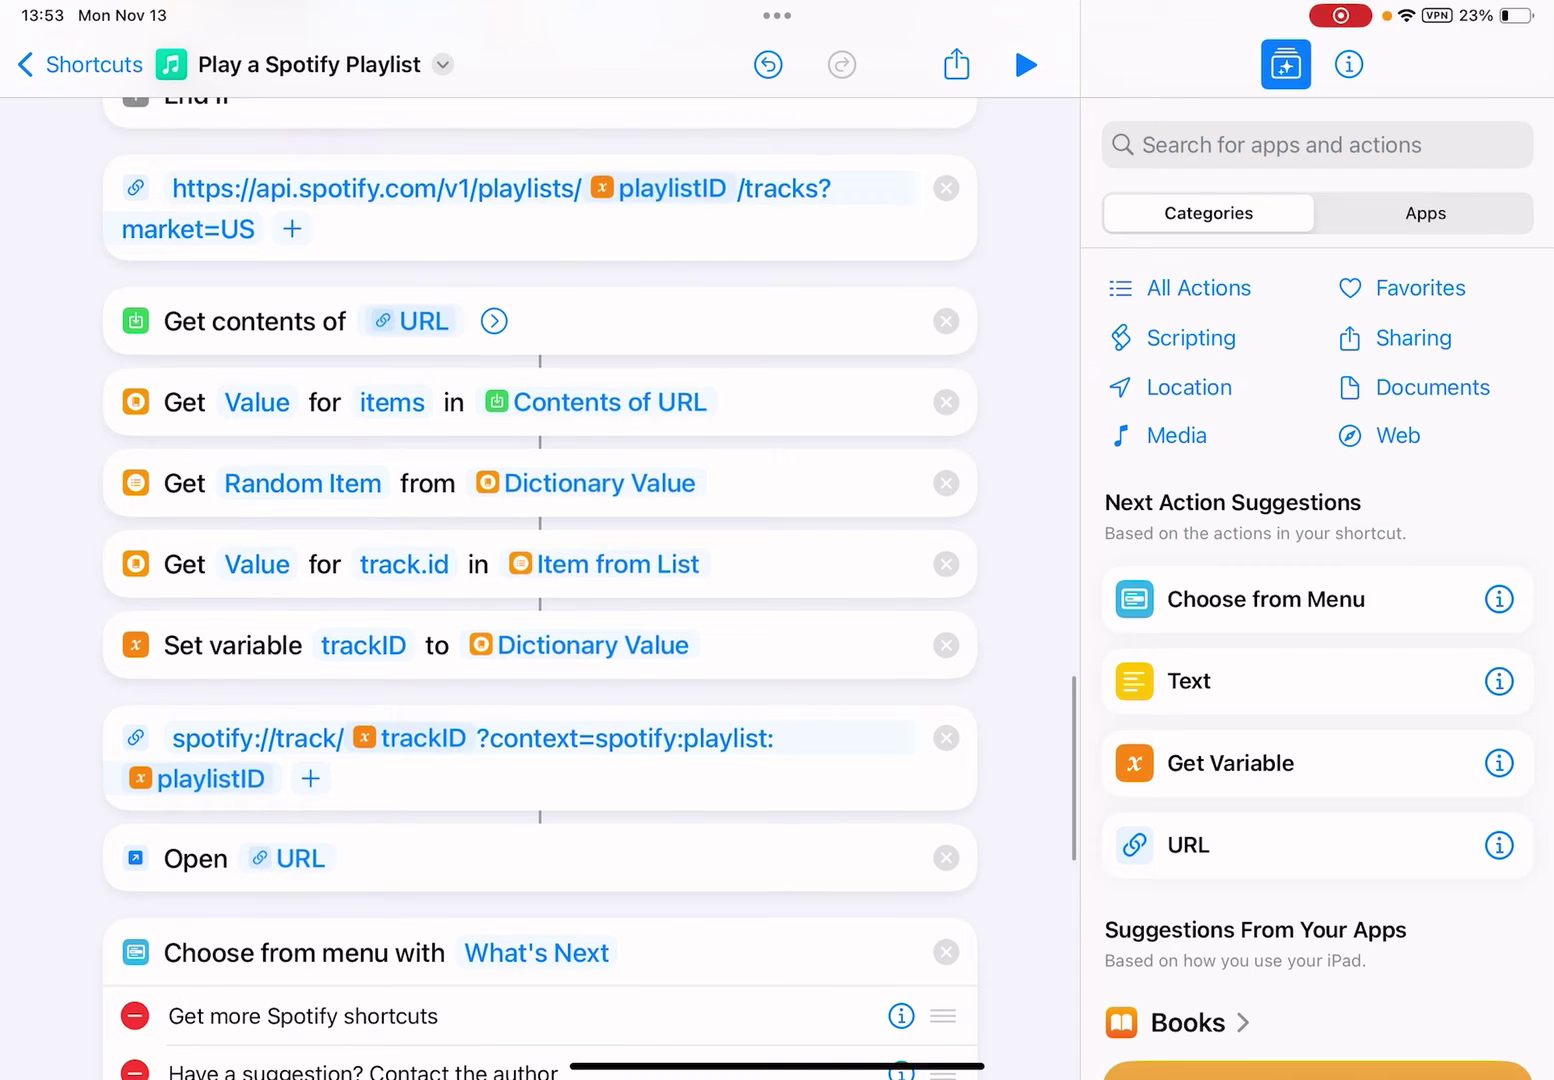
{"action": "scroll", "coordinate": [540, 594], "scroll_direction": "up", "scroll_amount": 1}
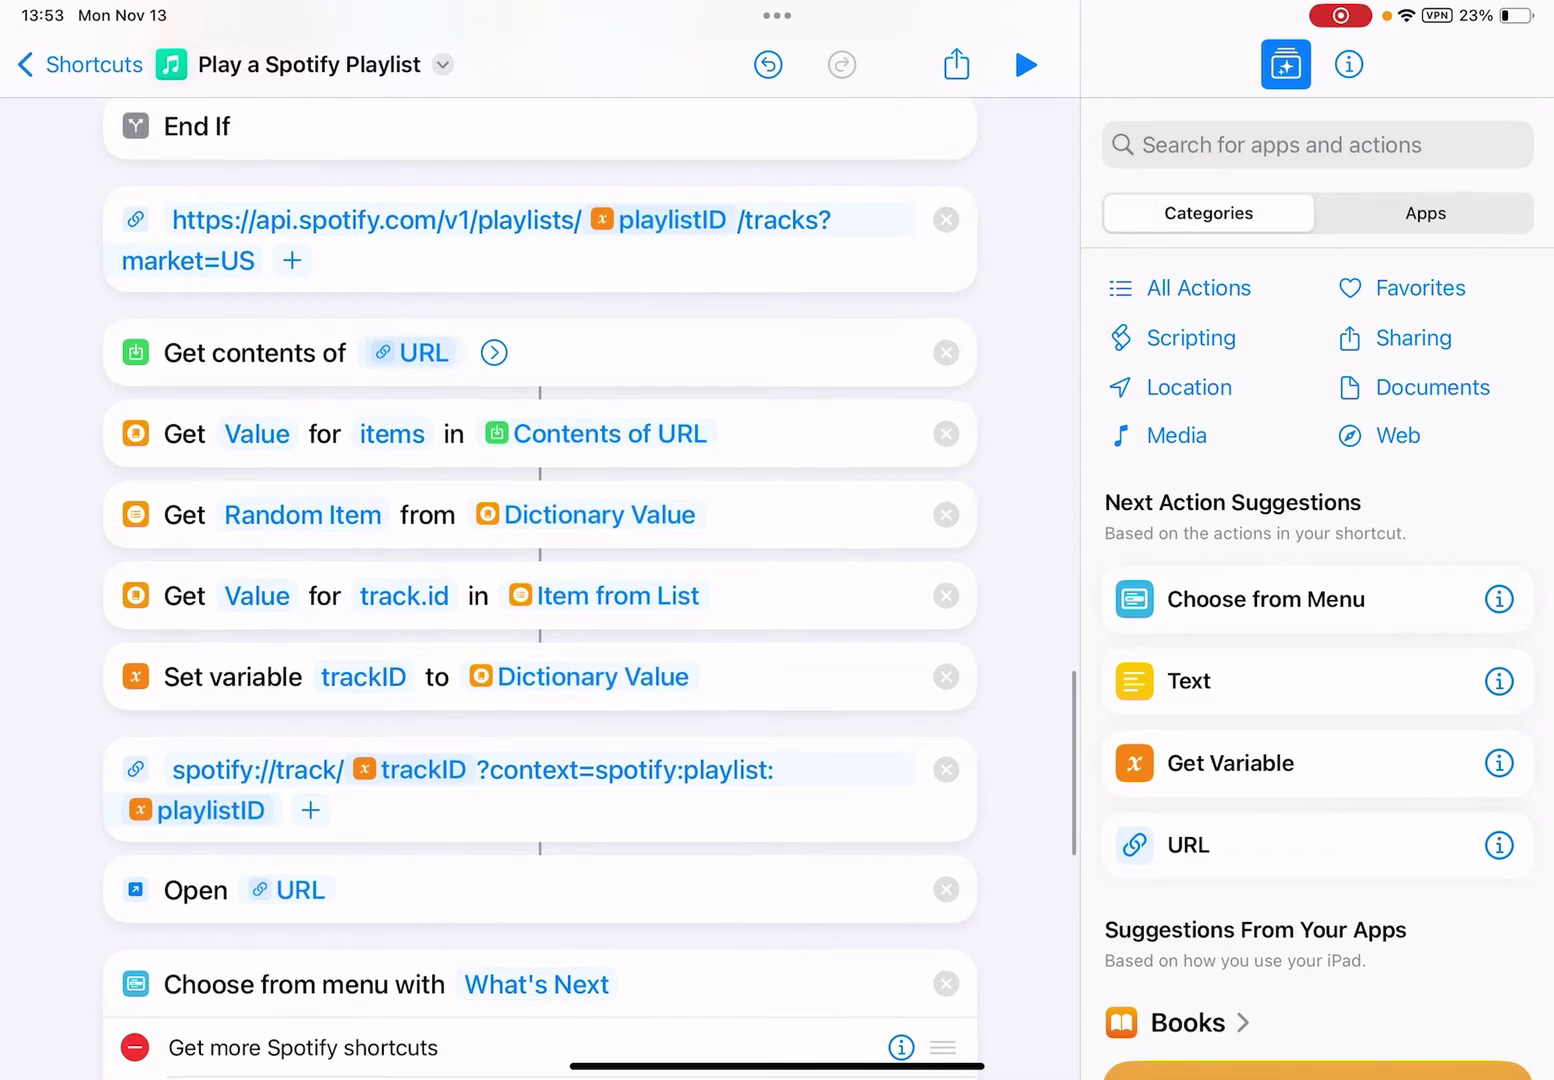
{"action": "scroll", "coordinate": [540, 595], "scroll_direction": "up", "scroll_amount": 1}
{"action": "scroll", "coordinate": [540, 589], "scroll_direction": "up", "scroll_amount": 1}
{"action": "scroll", "coordinate": [540, 590], "scroll_direction": "up", "scroll_amount": 2}
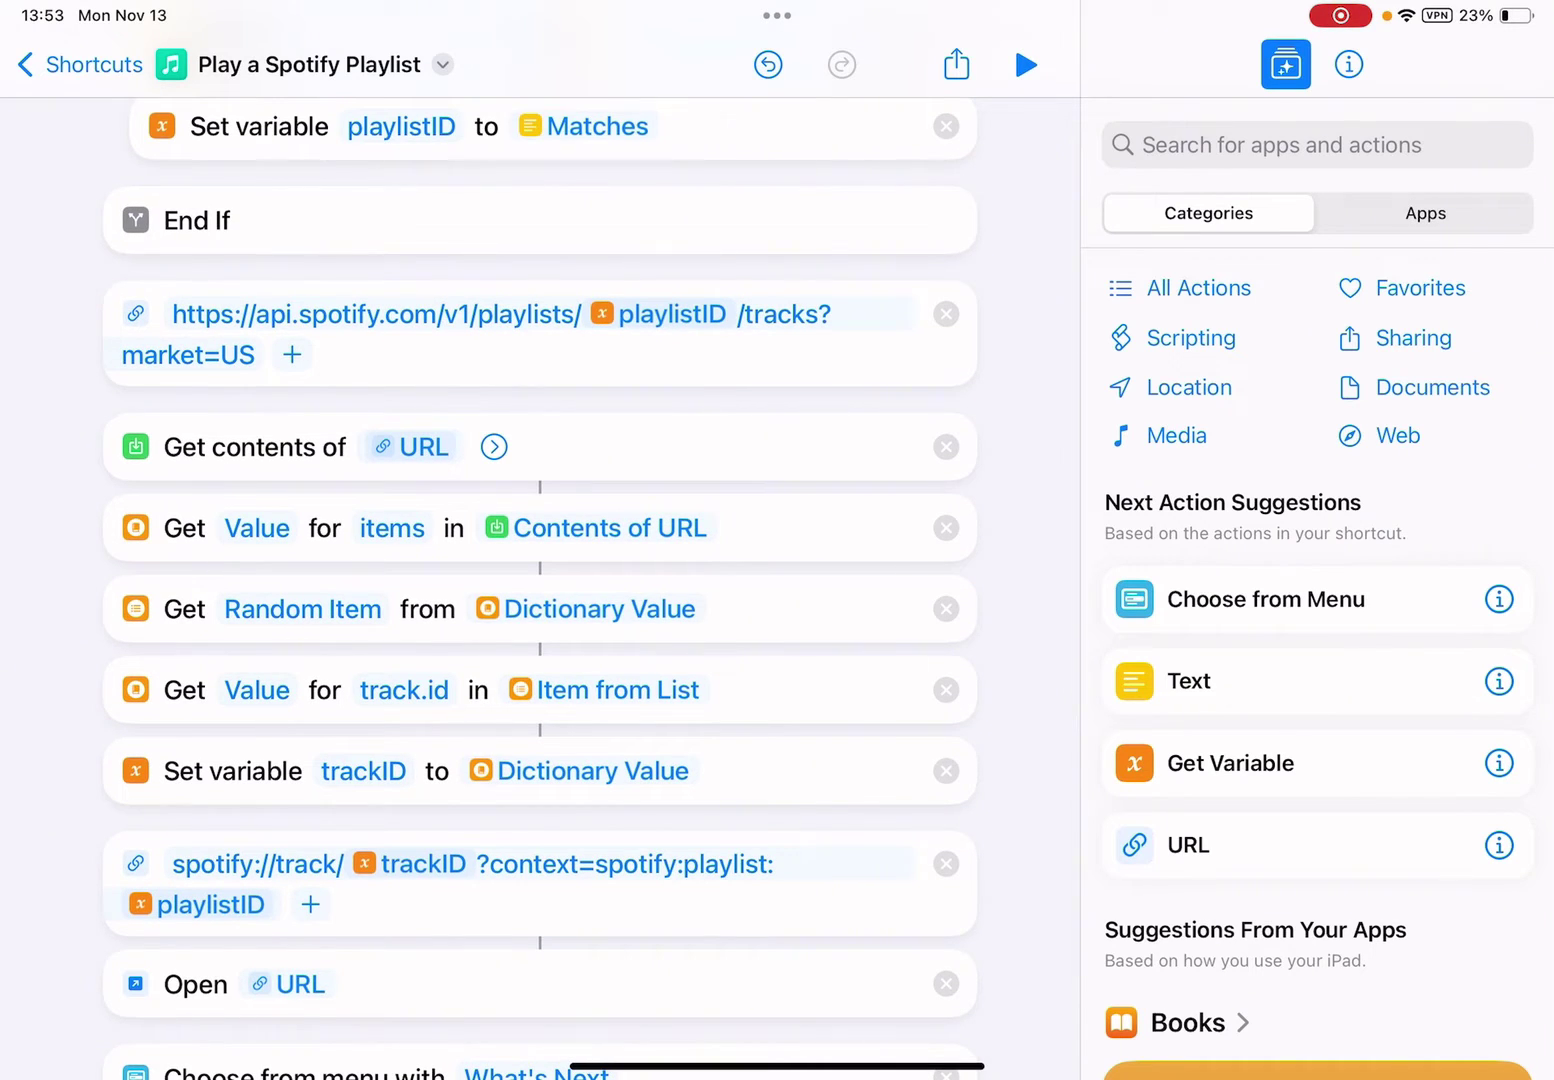
- Change track selection from Random Item to Item at Index 2 and run the shortcut
{"action": "left_click", "coordinate": [303, 609]}
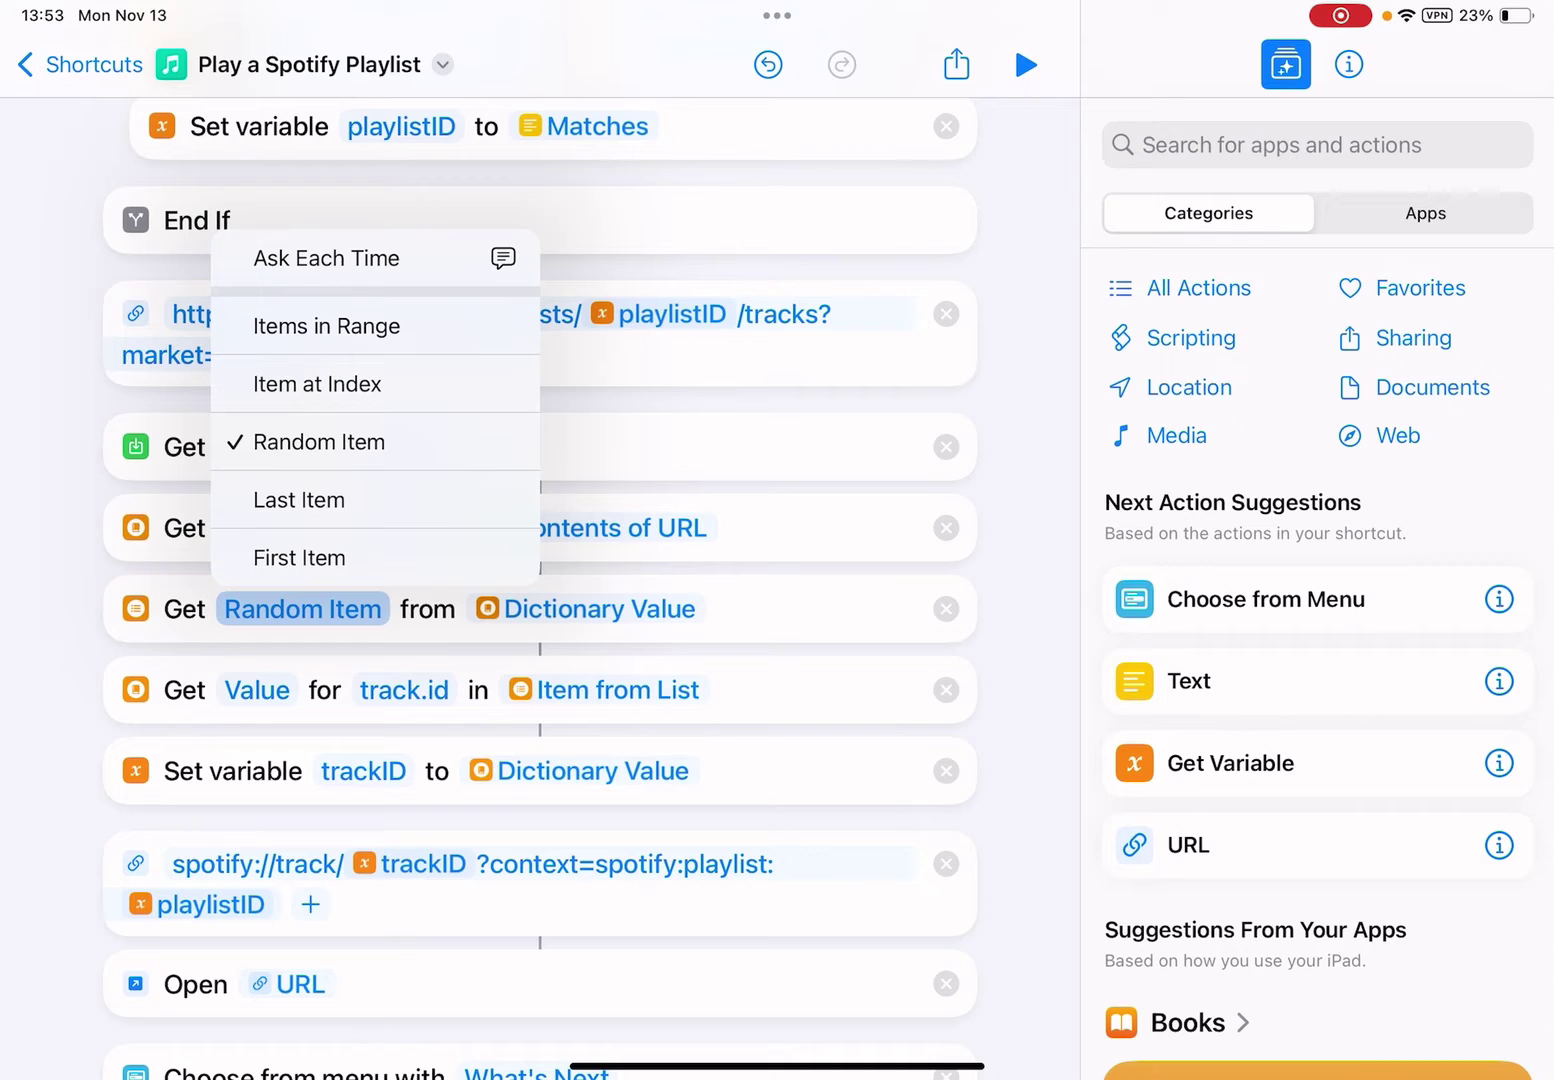
{"action": "left_click", "coordinate": [299, 558]}
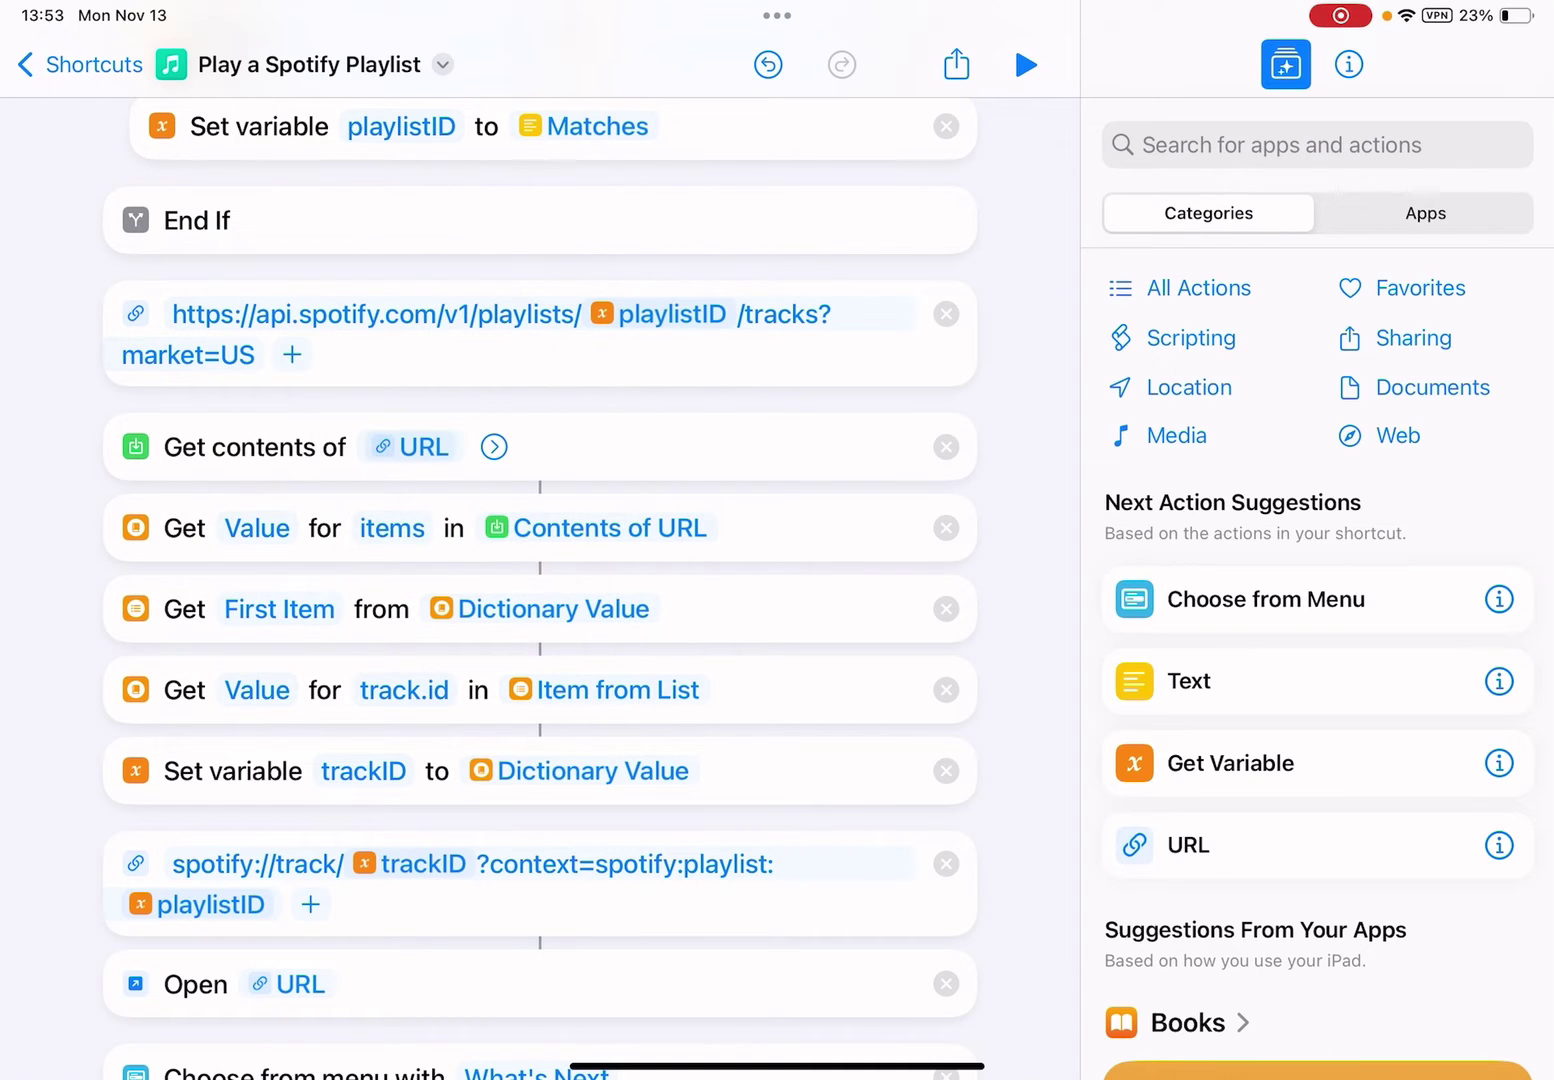
{"action": "left_click", "coordinate": [280, 610]}
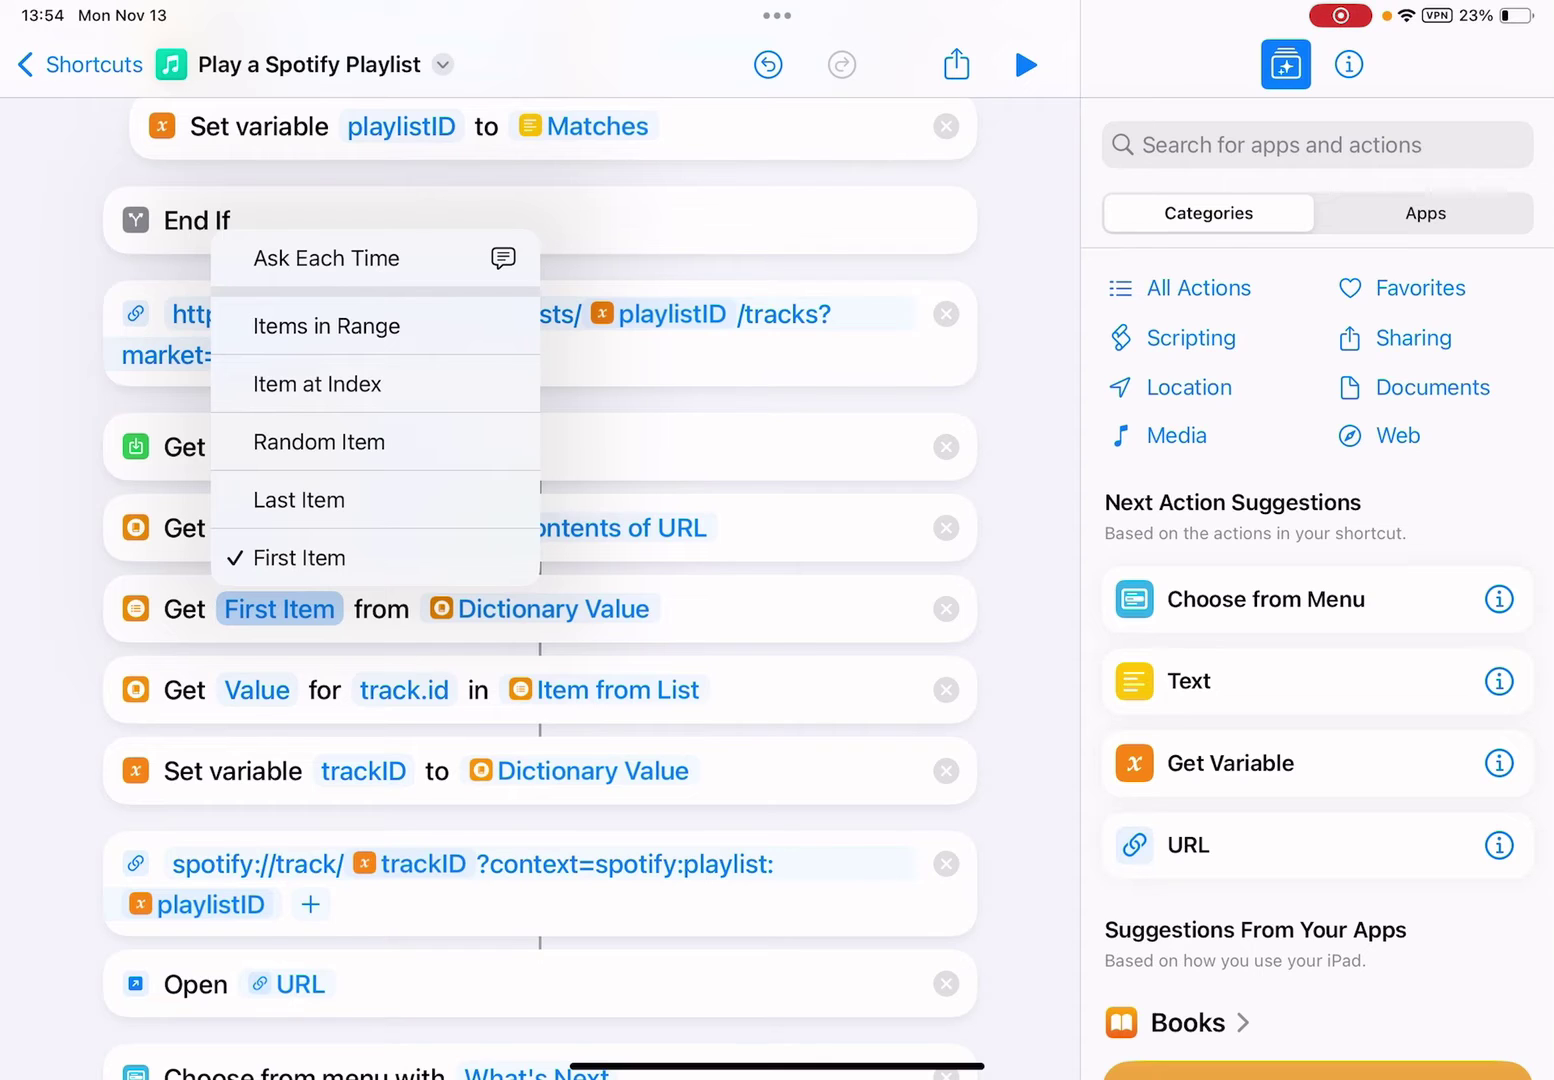
{"action": "left_click", "coordinate": [316, 382]}
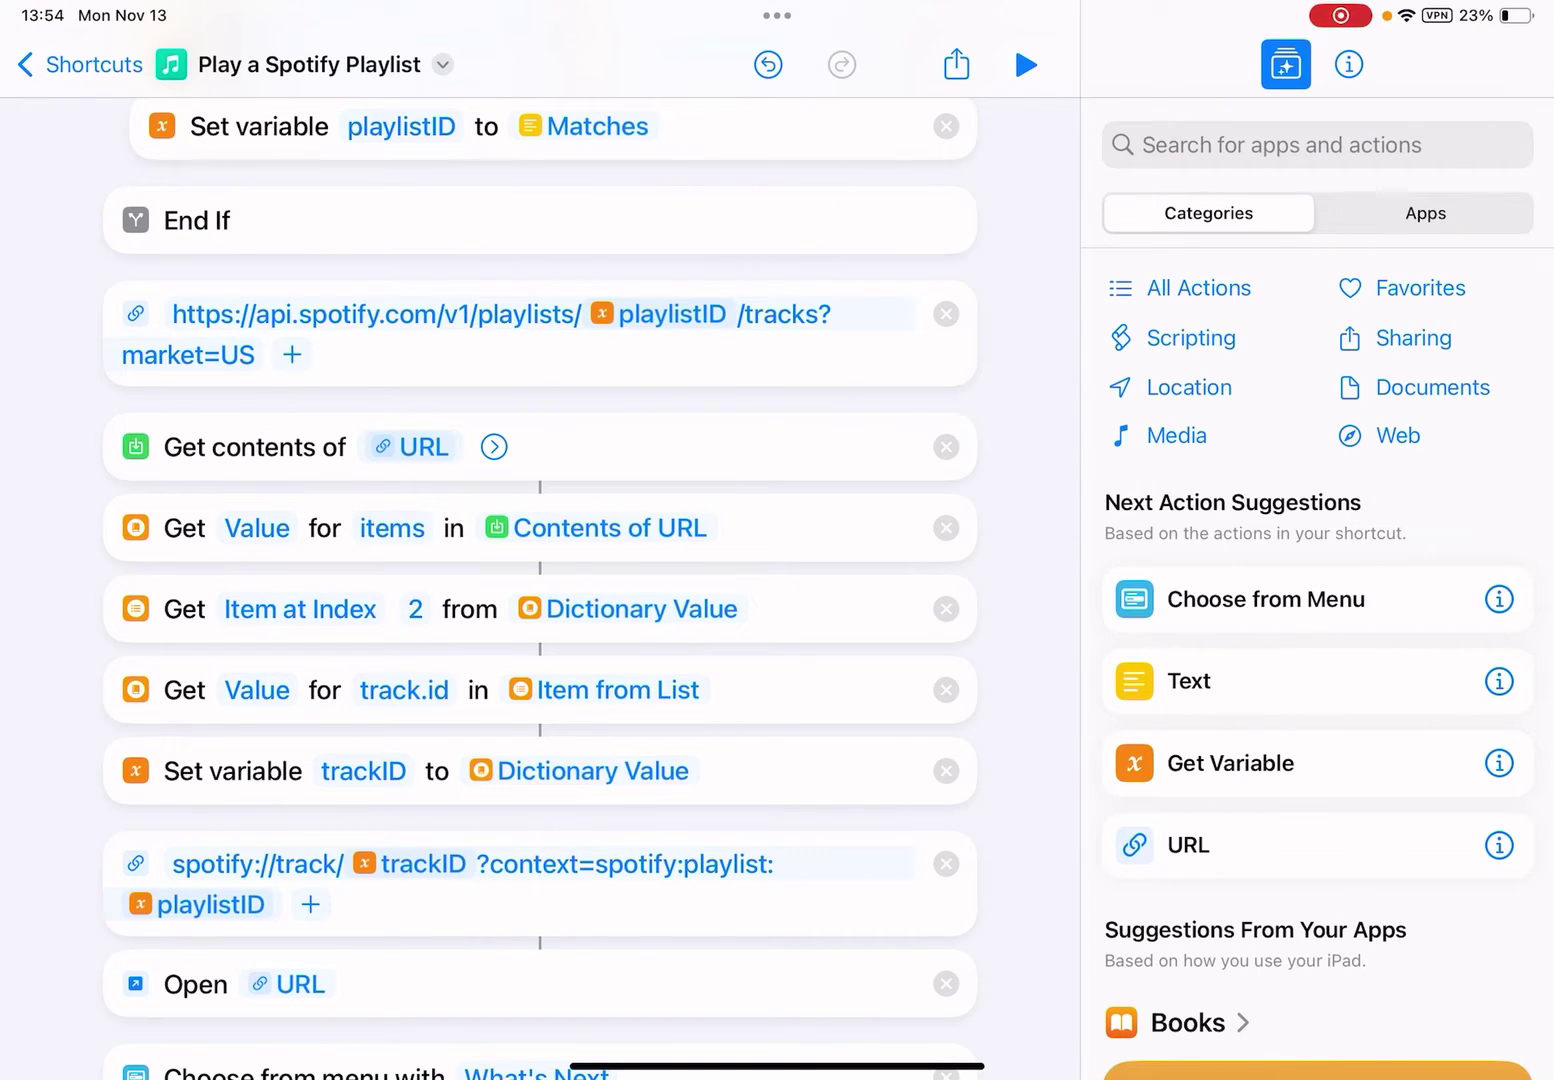
{"action": "left_click", "coordinate": [1027, 64]}
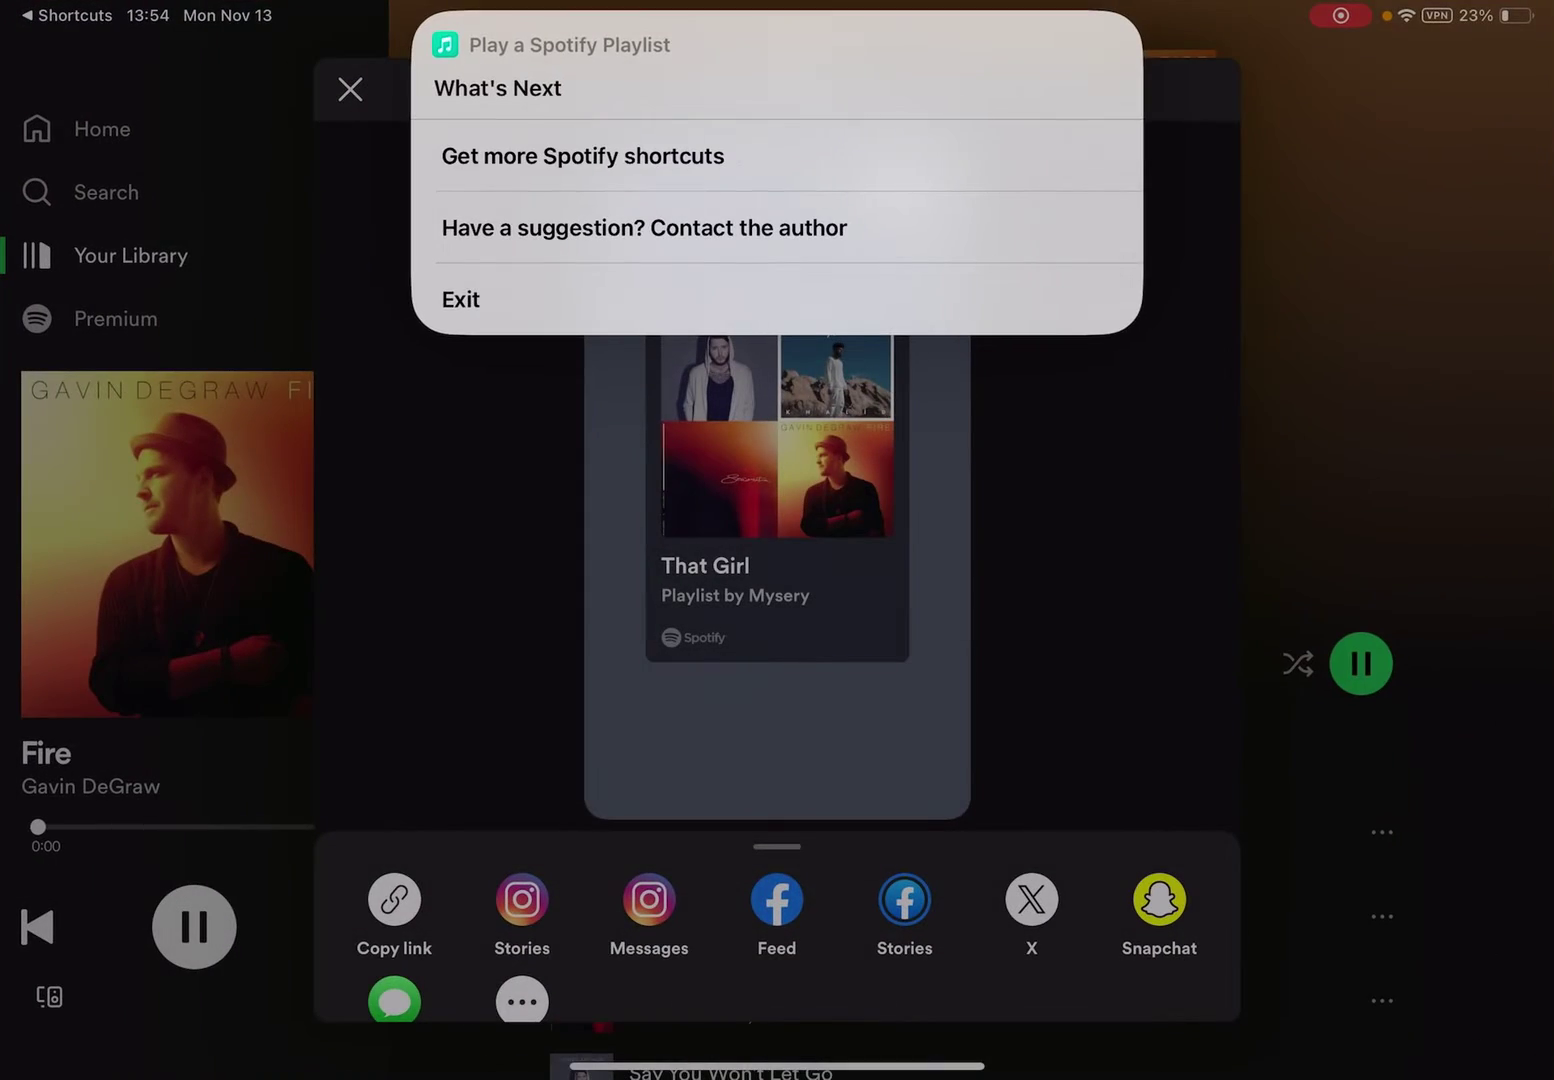
- Exit the What's Next menu over Spotify playing Fire and return to the shortcut editor
{"action": "left_click", "coordinate": [774, 303]}
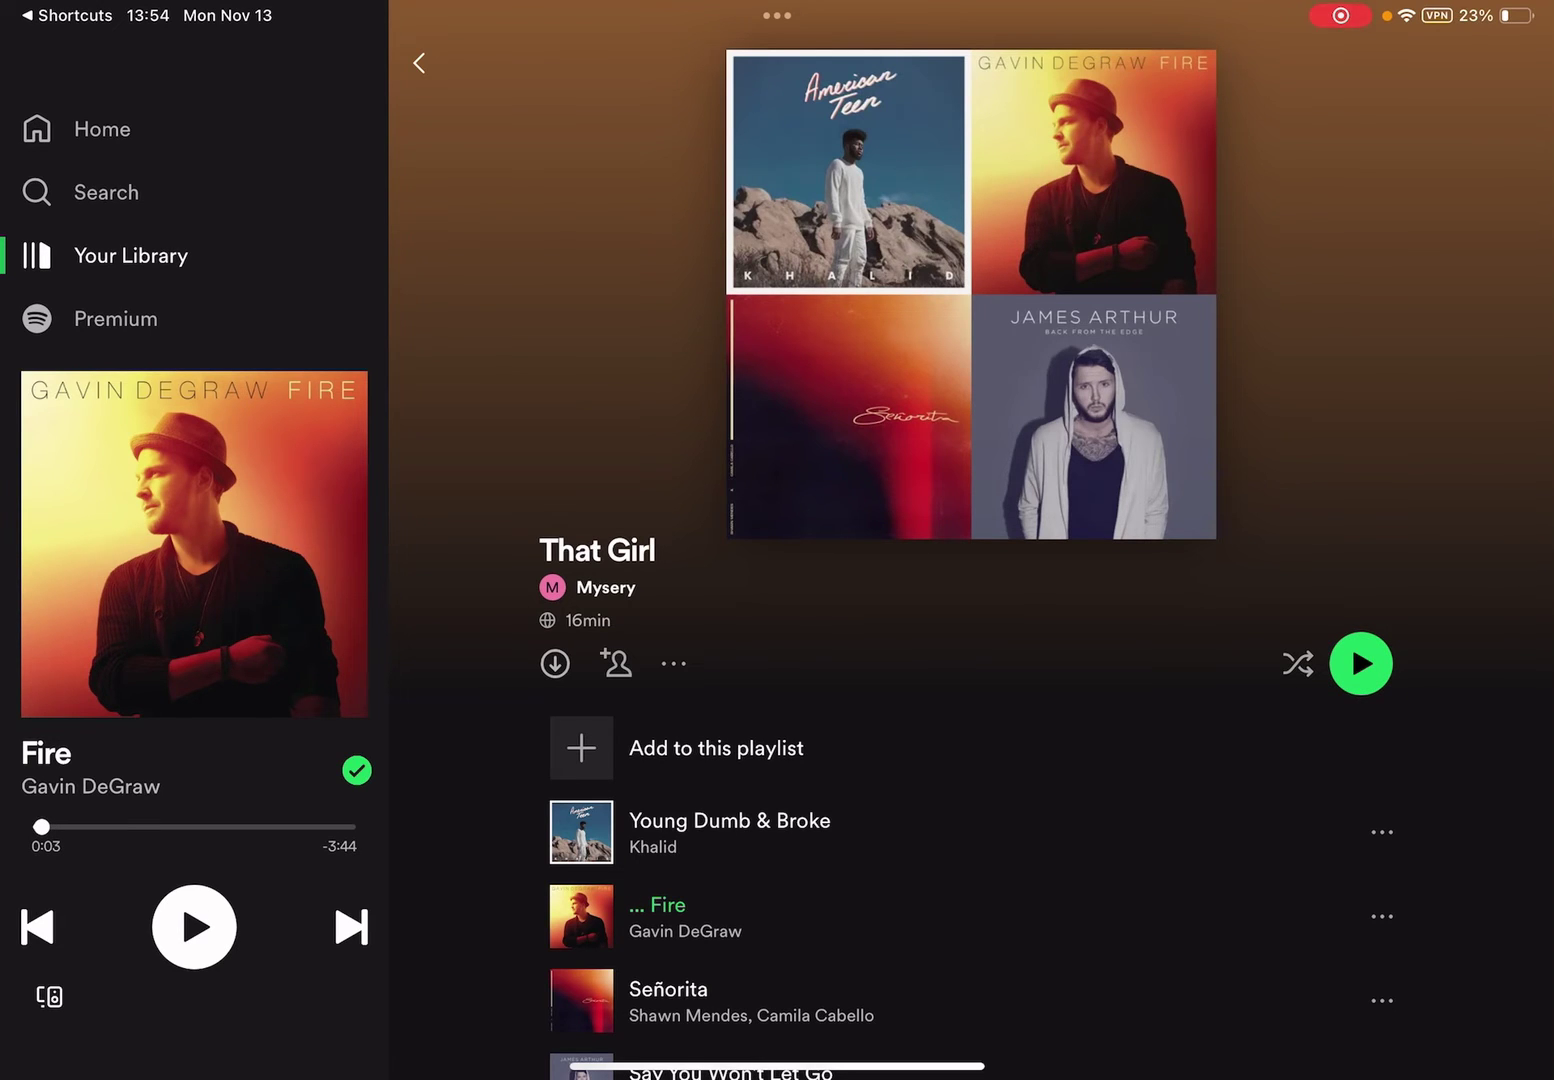
{"action": "scroll", "coordinate": [972, 729], "scroll_direction": "down", "scroll_amount": 2}
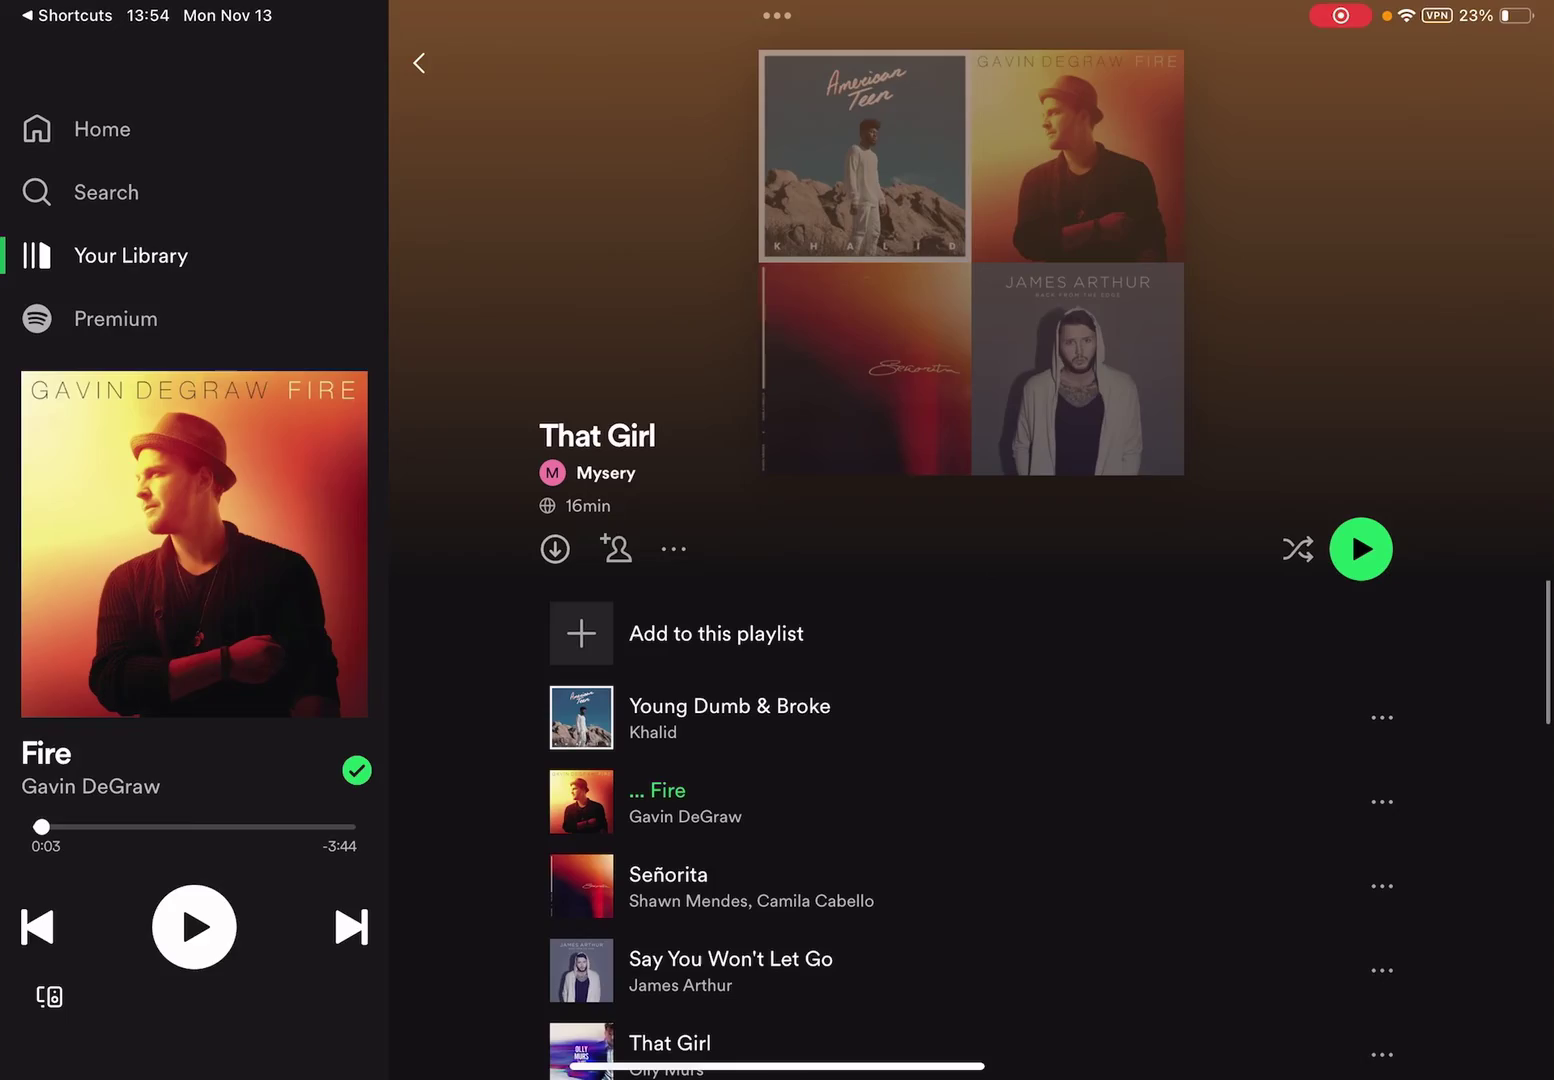
{"action": "left_click_drag", "start_coordinate": [777, 1069], "coordinate": [777, 607]}
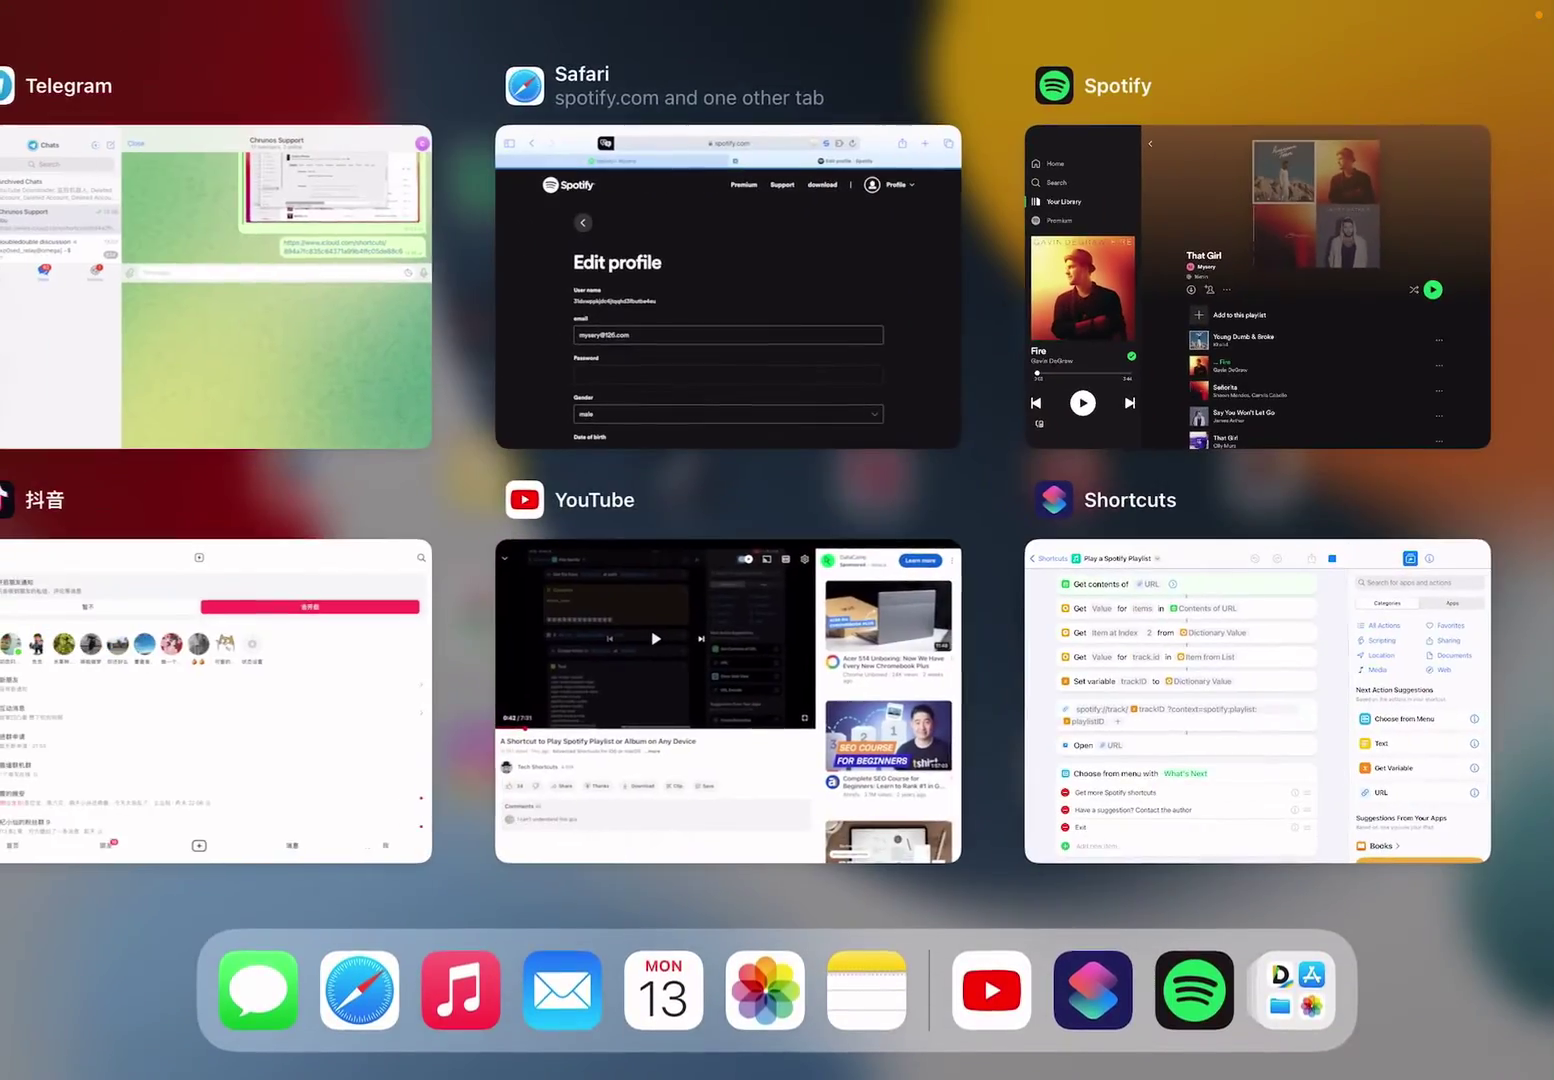
{"action": "left_click", "coordinate": [1257, 700]}
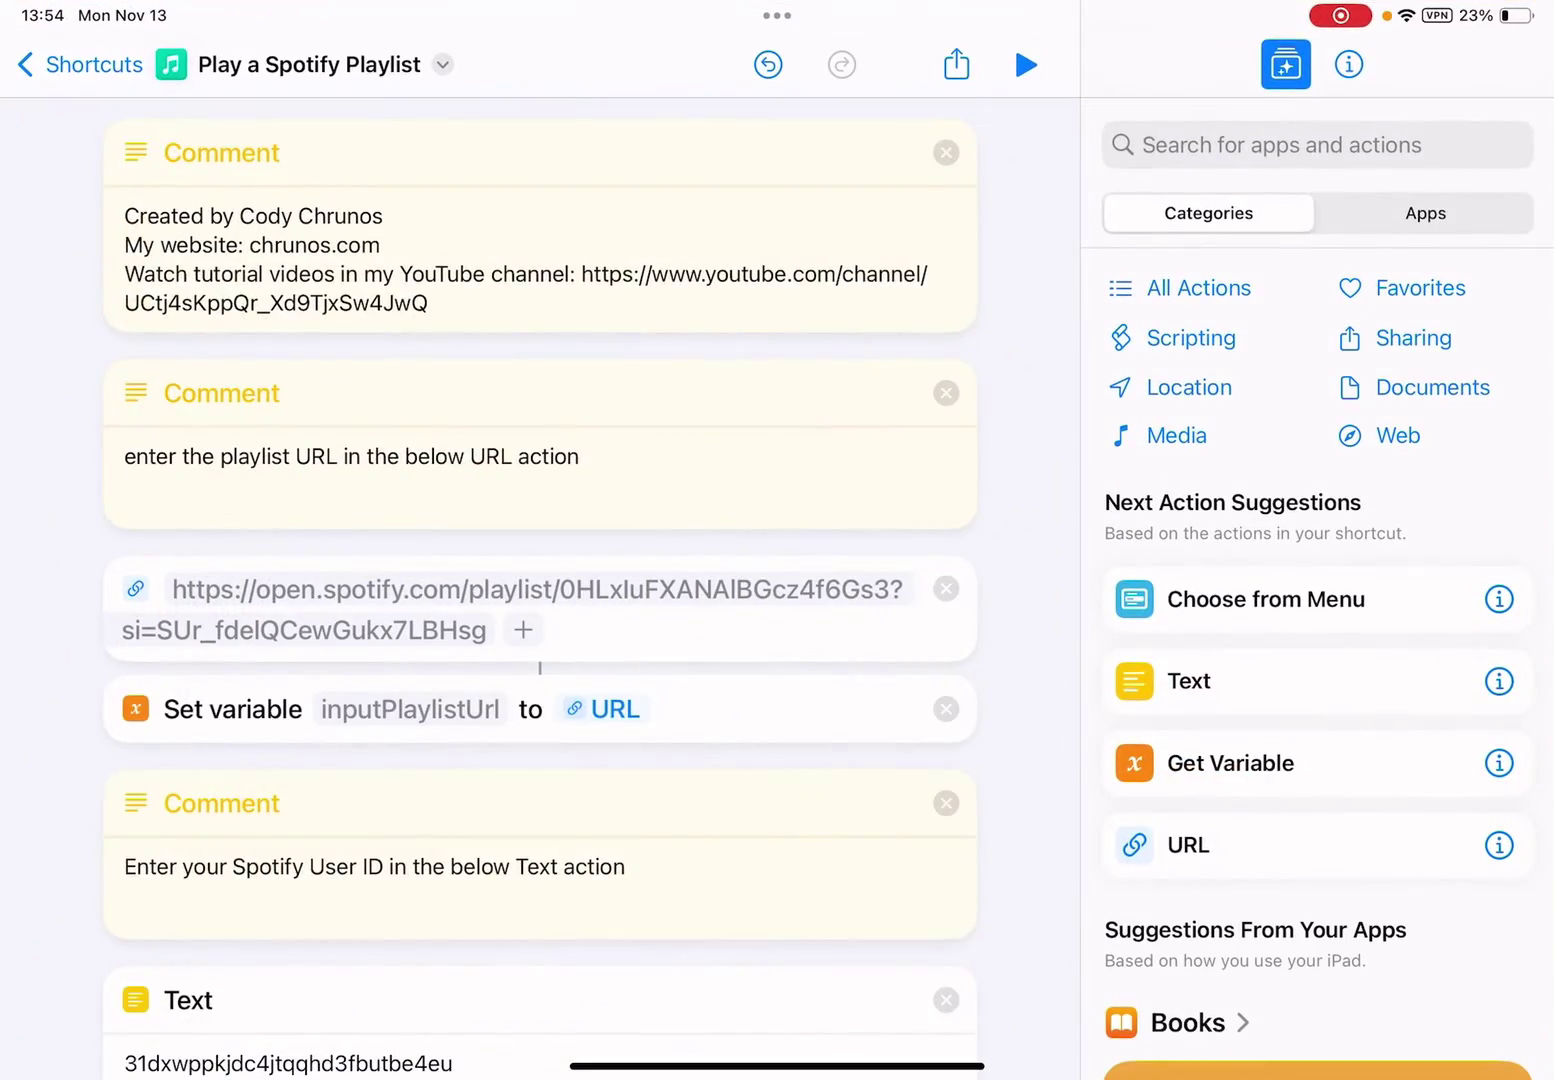
{"action": "scroll", "coordinate": [541, 595], "scroll_direction": "down", "scroll_amount": 2}
{"action": "scroll", "coordinate": [540, 595], "scroll_direction": "down", "scroll_amount": 2}
{"action": "scroll", "coordinate": [540, 595], "scroll_direction": "down", "scroll_amount": 2}
{"action": "scroll", "coordinate": [540, 595], "scroll_direction": "down", "scroll_amount": 2}
{"action": "scroll", "coordinate": [541, 595], "scroll_direction": "down", "scroll_amount": 3}
{"action": "scroll", "coordinate": [541, 595], "scroll_direction": "down", "scroll_amount": 3}
{"action": "scroll", "coordinate": [540, 595], "scroll_direction": "down", "scroll_amount": 2}
{"action": "scroll", "coordinate": [540, 581], "scroll_direction": "up", "scroll_amount": 15}
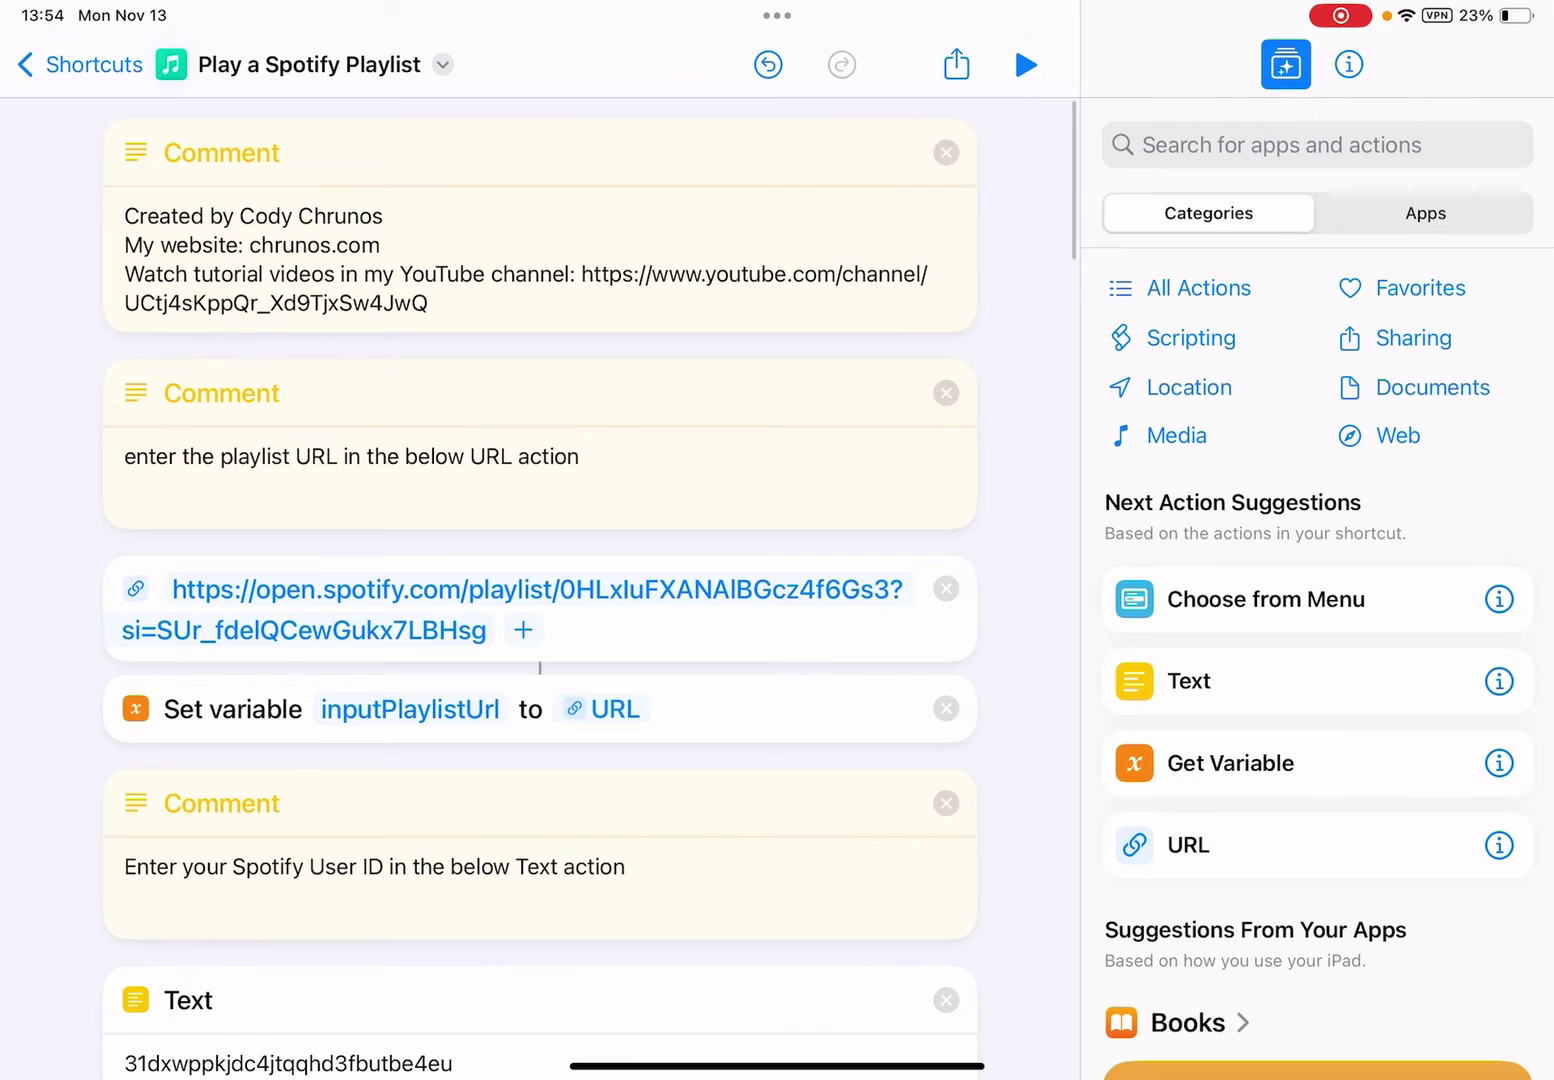
{"action": "scroll", "coordinate": [541, 589], "scroll_direction": "down", "scroll_amount": 5}
{"action": "scroll", "coordinate": [540, 582], "scroll_direction": "down", "scroll_amount": 5}
{"action": "scroll", "coordinate": [540, 581], "scroll_direction": "down", "scroll_amount": 2}
{"action": "scroll", "coordinate": [540, 582], "scroll_direction": "down", "scroll_amount": 3}
{"action": "scroll", "coordinate": [541, 581], "scroll_direction": "down", "scroll_amount": 2}
{"action": "scroll", "coordinate": [540, 582], "scroll_direction": "down", "scroll_amount": 3}
{"action": "scroll", "coordinate": [540, 582], "scroll_direction": "down", "scroll_amount": 1}
{"action": "scroll", "coordinate": [540, 582], "scroll_direction": "down", "scroll_amount": 2}
{"action": "scroll", "coordinate": [541, 581], "scroll_direction": "down", "scroll_amount": 1}
{"action": "scroll", "coordinate": [541, 582], "scroll_direction": "down", "scroll_amount": 3}
{"action": "scroll", "coordinate": [540, 582], "scroll_direction": "down", "scroll_amount": 3}
{"action": "scroll", "coordinate": [541, 581], "scroll_direction": "up", "scroll_amount": 1}
{"action": "scroll", "coordinate": [540, 581], "scroll_direction": "up", "scroll_amount": 1}
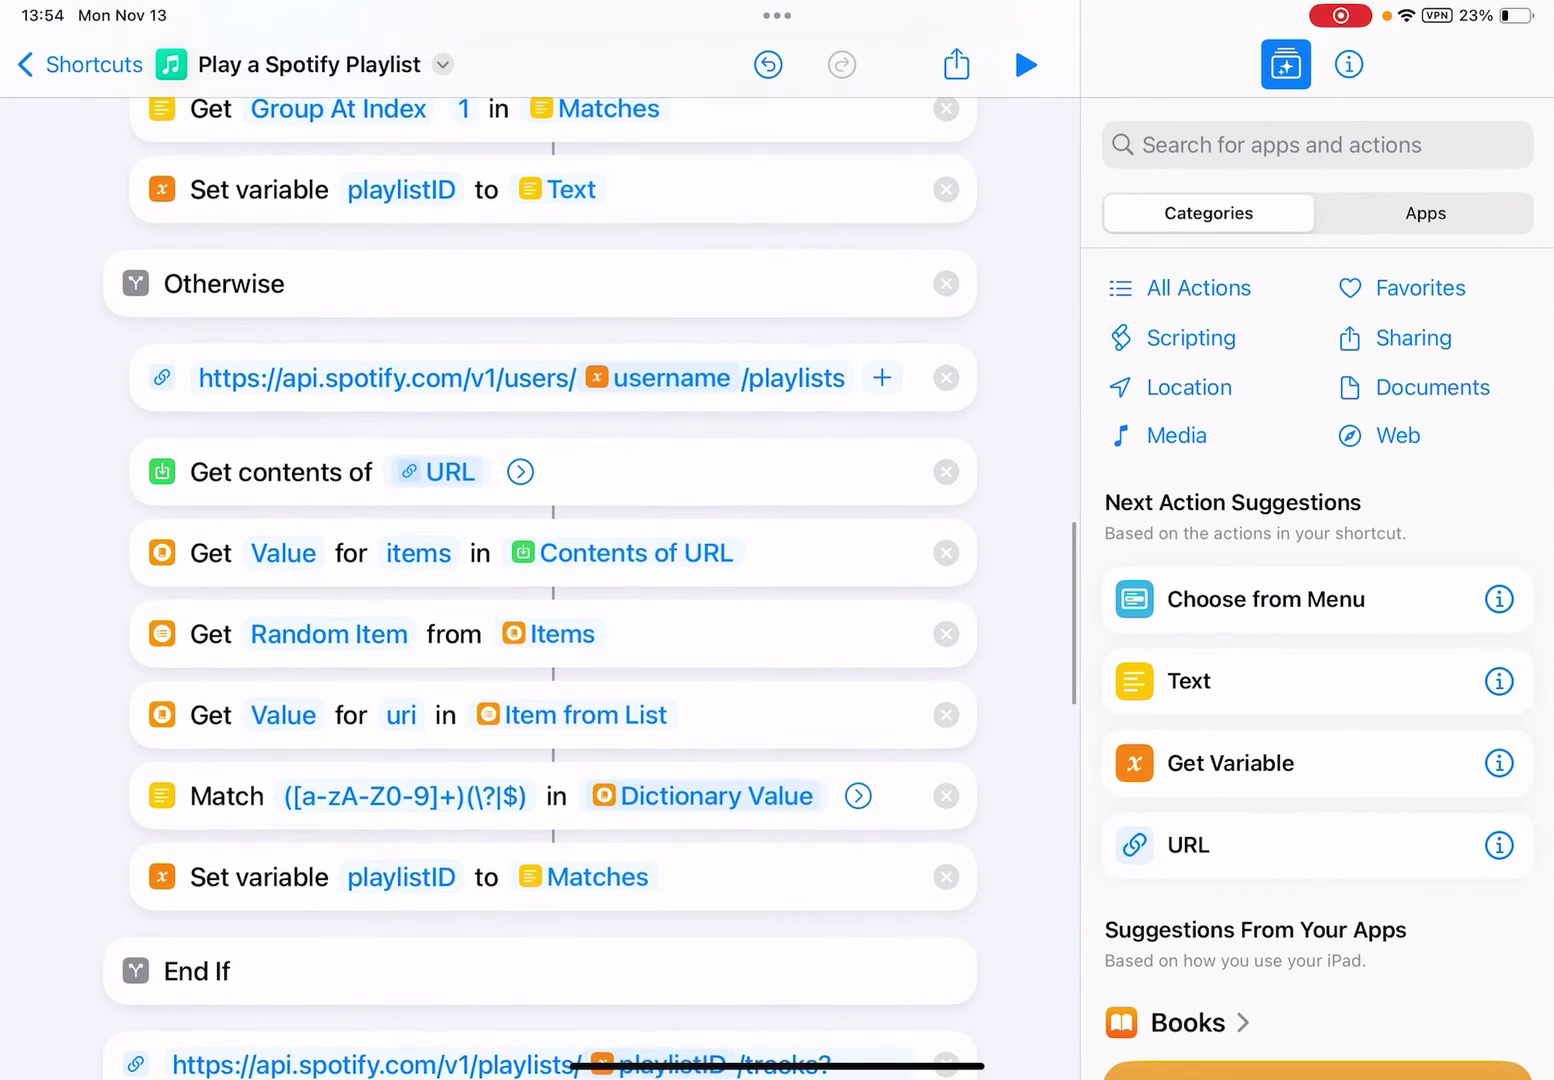
{"action": "left_click", "coordinate": [329, 633]}
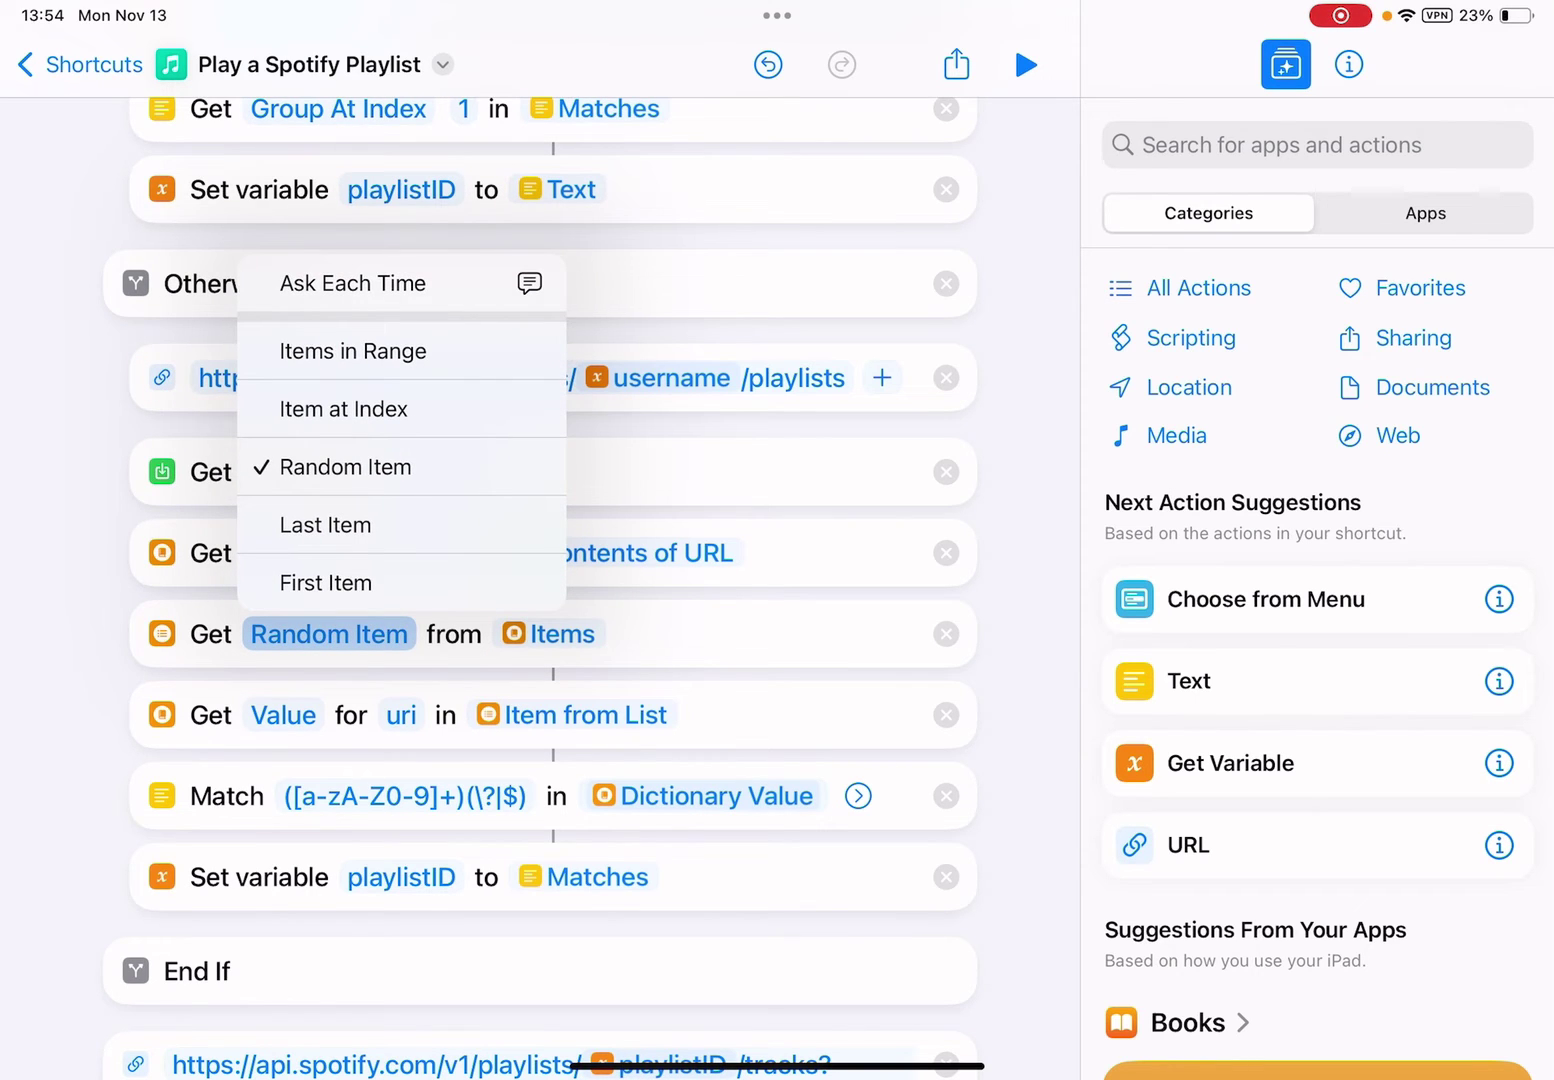
{"action": "left_click", "coordinate": [326, 525]}
{"action": "left_click", "coordinate": [305, 633]}
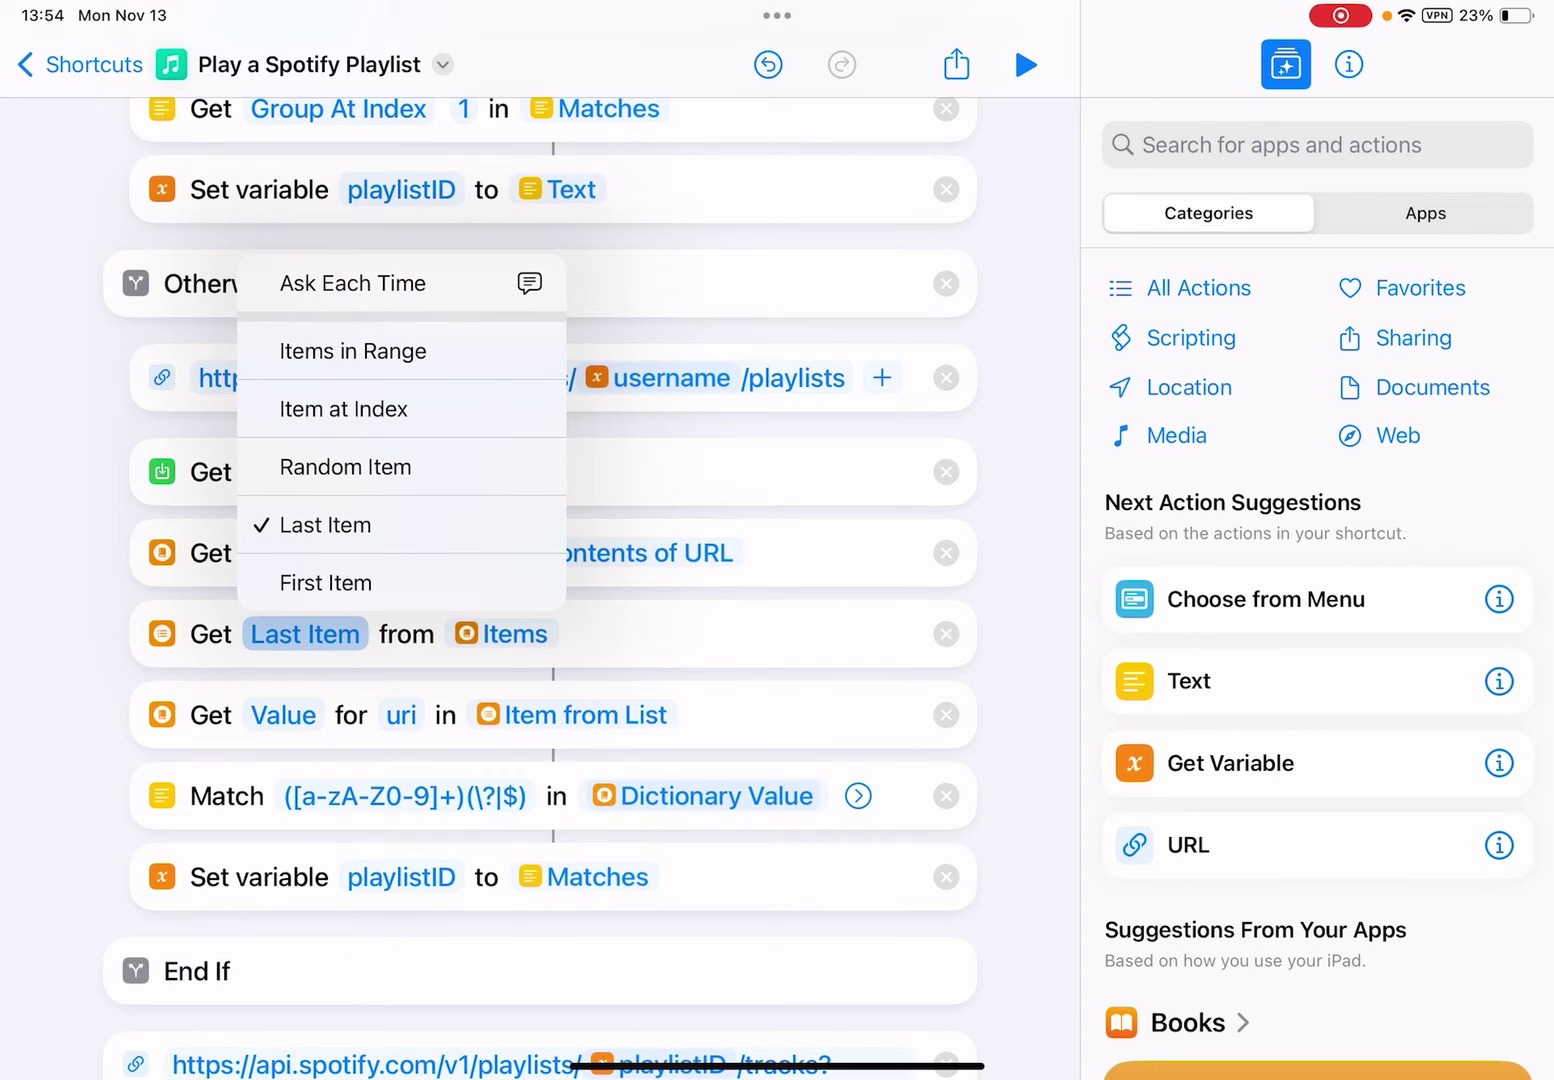
{"action": "left_click", "coordinate": [352, 351]}
{"action": "left_click", "coordinate": [338, 632]}
{"action": "left_click", "coordinate": [344, 408]}
{"action": "left_click", "coordinate": [326, 633]}
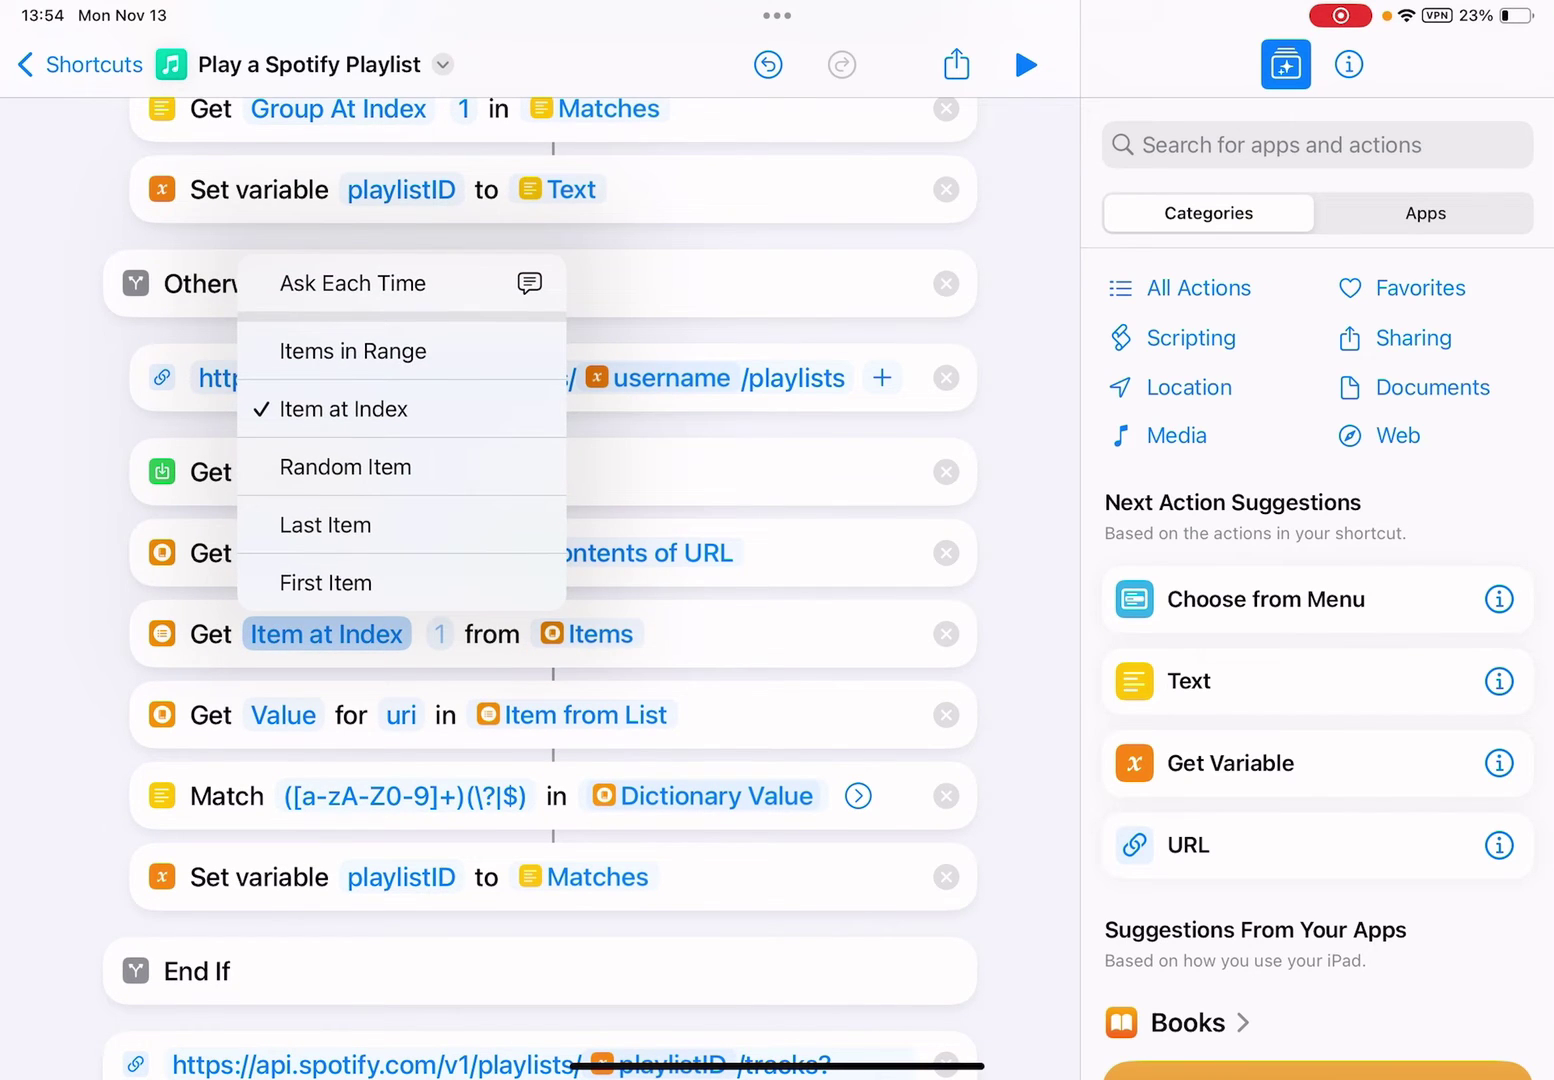
{"action": "left_click", "coordinate": [345, 466]}
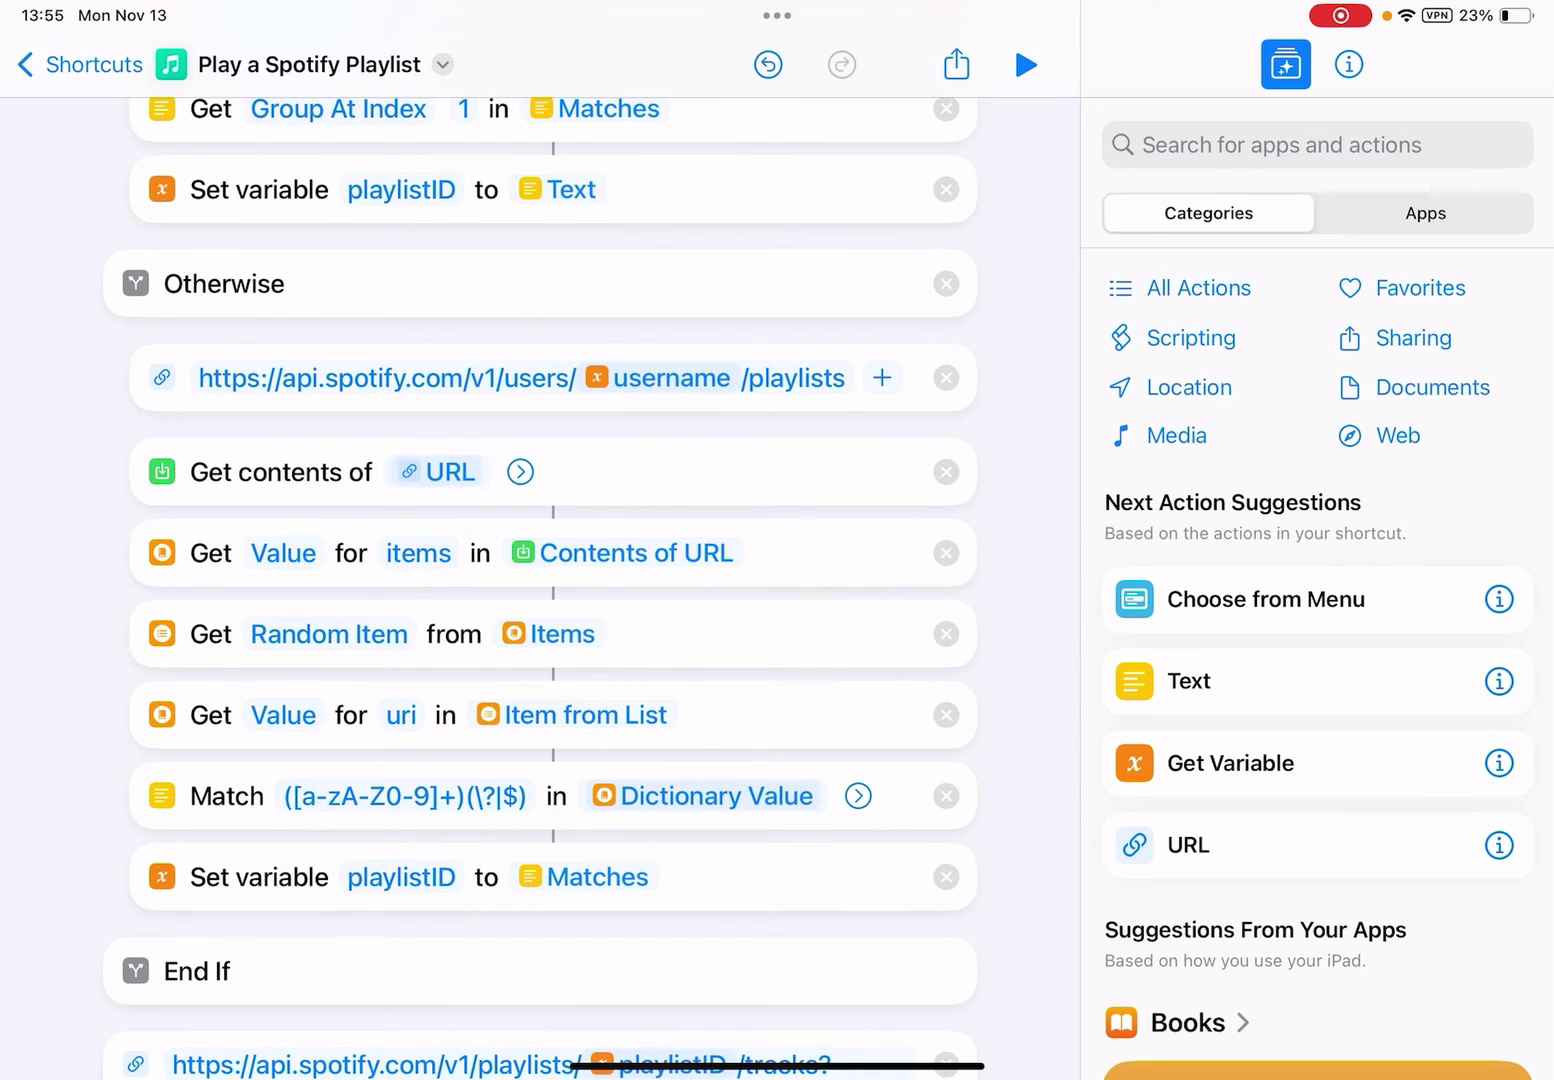
{"action": "scroll", "coordinate": [541, 589], "scroll_direction": "down", "scroll_amount": 2}
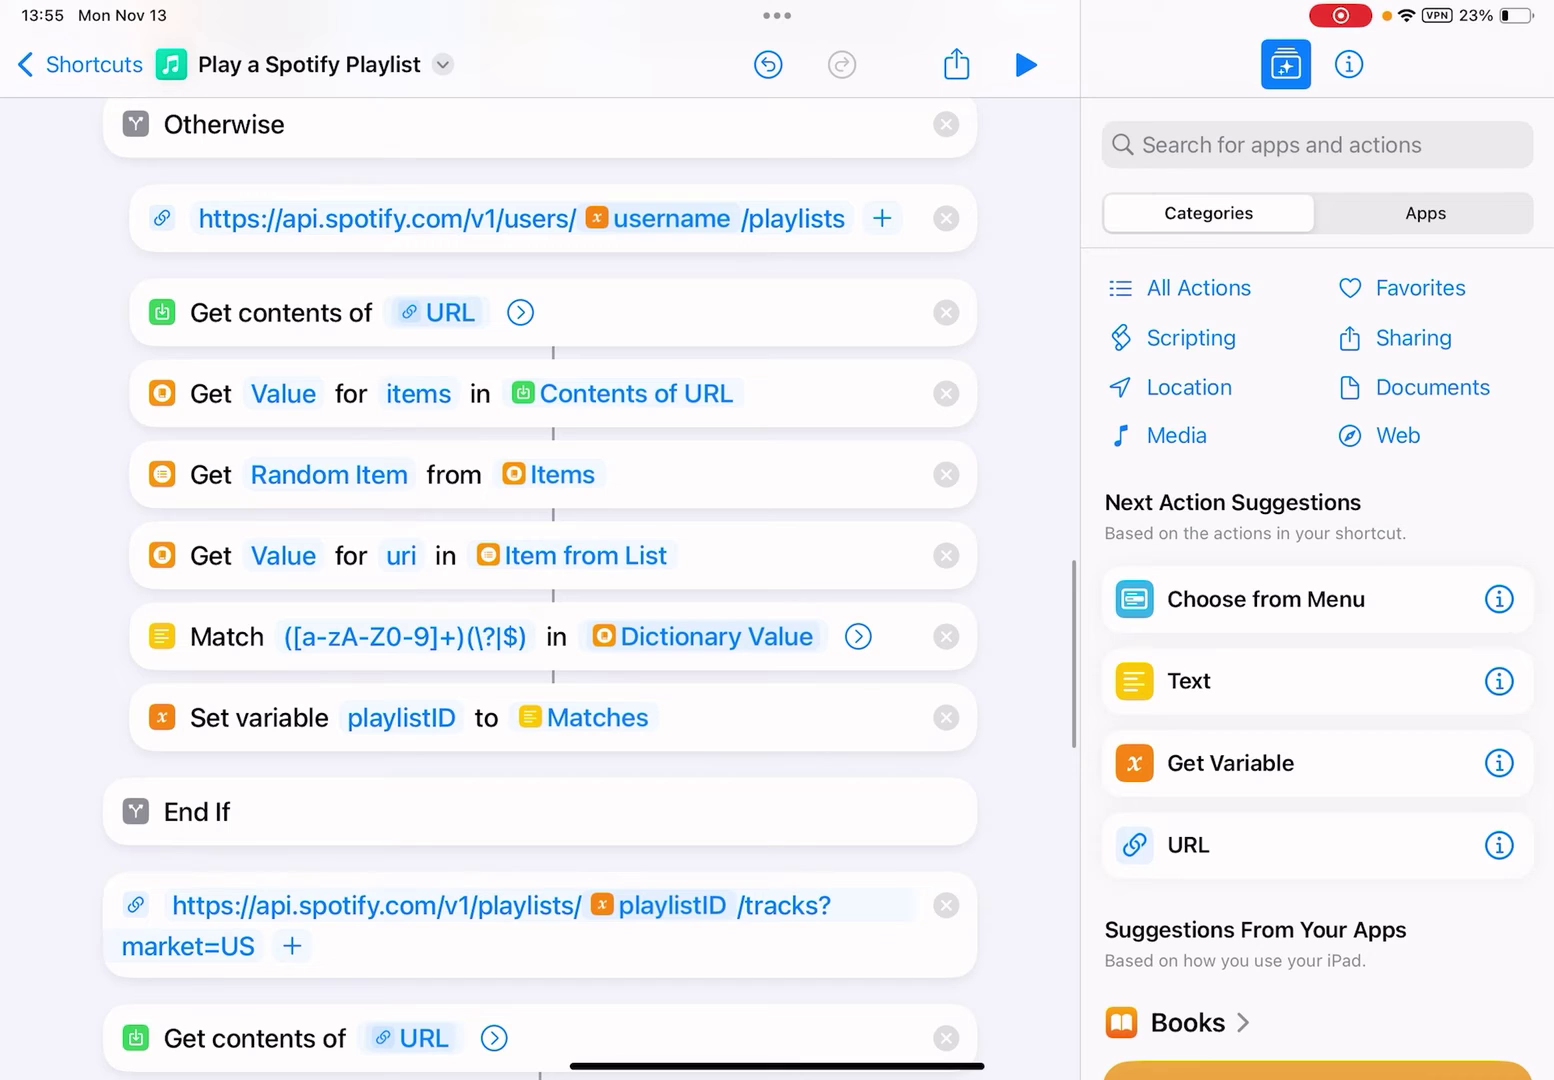
{"action": "scroll", "coordinate": [541, 588], "scroll_direction": "down", "scroll_amount": 5}
{"action": "scroll", "coordinate": [540, 589], "scroll_direction": "down", "scroll_amount": 4}
{"action": "scroll", "coordinate": [541, 589], "scroll_direction": "down", "scroll_amount": 2}
{"action": "scroll", "coordinate": [540, 589], "scroll_direction": "down", "scroll_amount": 2}
{"action": "scroll", "coordinate": [541, 589], "scroll_direction": "up", "scroll_amount": 4}
{"action": "scroll", "coordinate": [541, 589], "scroll_direction": "up", "scroll_amount": 4}
{"action": "scroll", "coordinate": [541, 589], "scroll_direction": "up", "scroll_amount": 4}
{"action": "scroll", "coordinate": [540, 589], "scroll_direction": "up", "scroll_amount": 3}
{"action": "scroll", "coordinate": [540, 589], "scroll_direction": "up", "scroll_amount": 4}
{"action": "scroll", "coordinate": [541, 589], "scroll_direction": "up", "scroll_amount": 4}
{"action": "scroll", "coordinate": [540, 589], "scroll_direction": "up", "scroll_amount": 3}
{"action": "scroll", "coordinate": [541, 589], "scroll_direction": "up", "scroll_amount": 4}
{"action": "scroll", "coordinate": [540, 589], "scroll_direction": "up", "scroll_amount": 2}
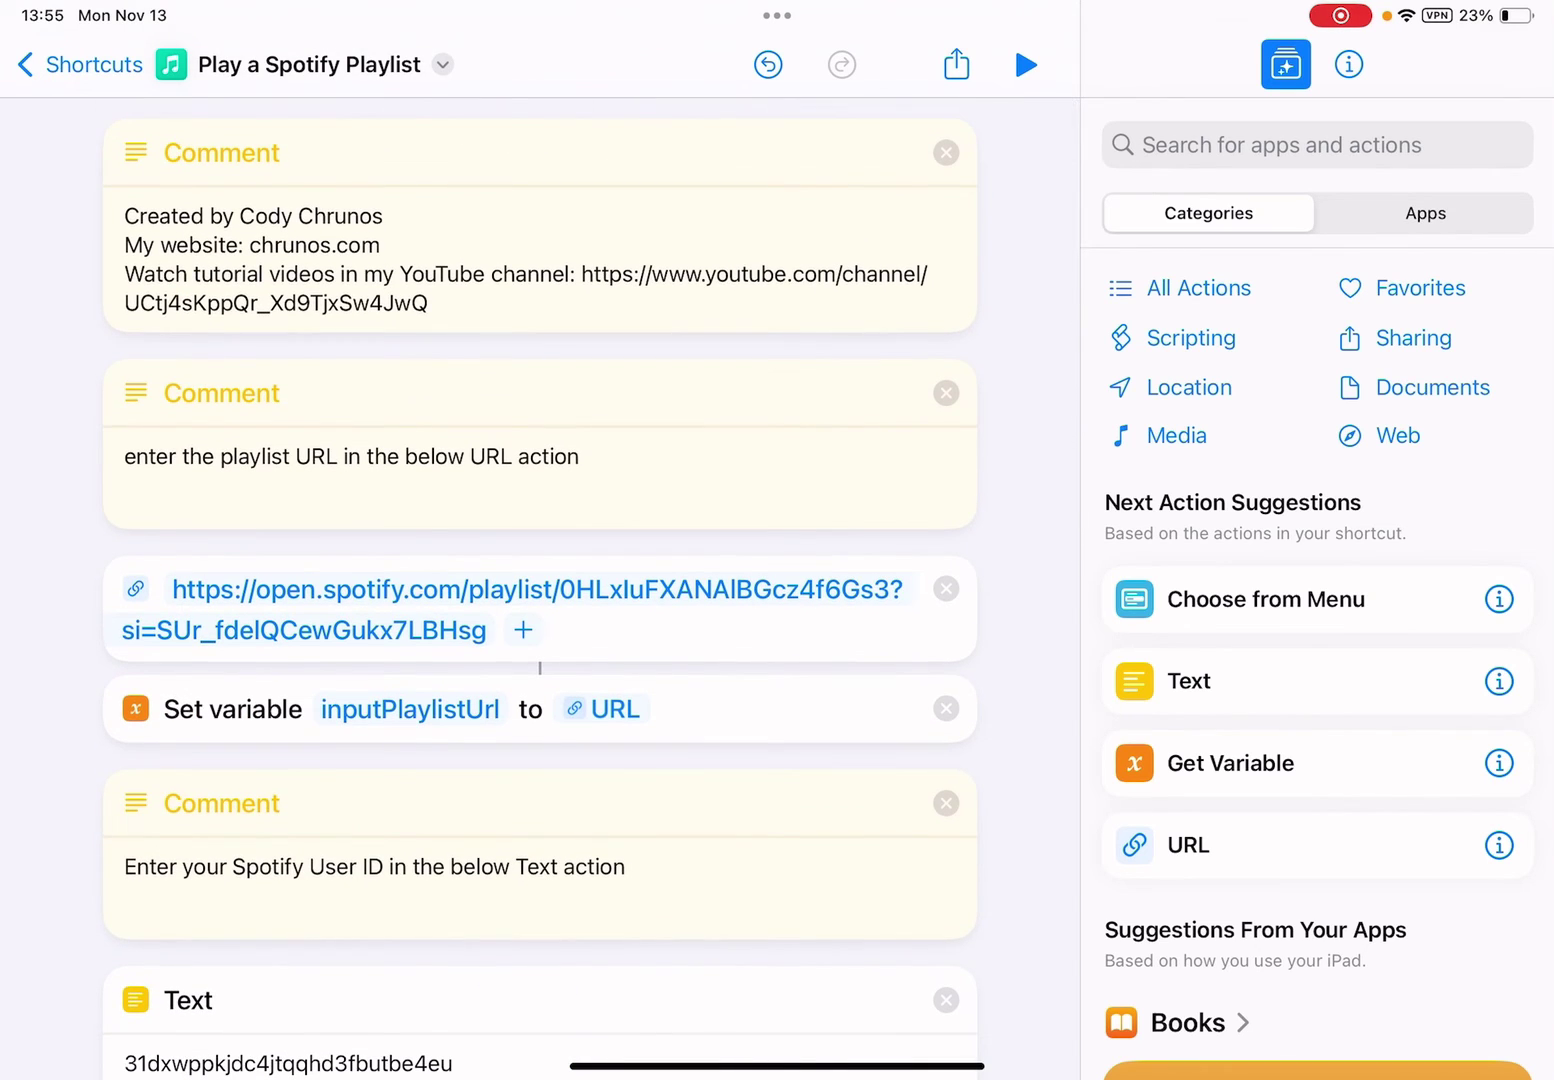